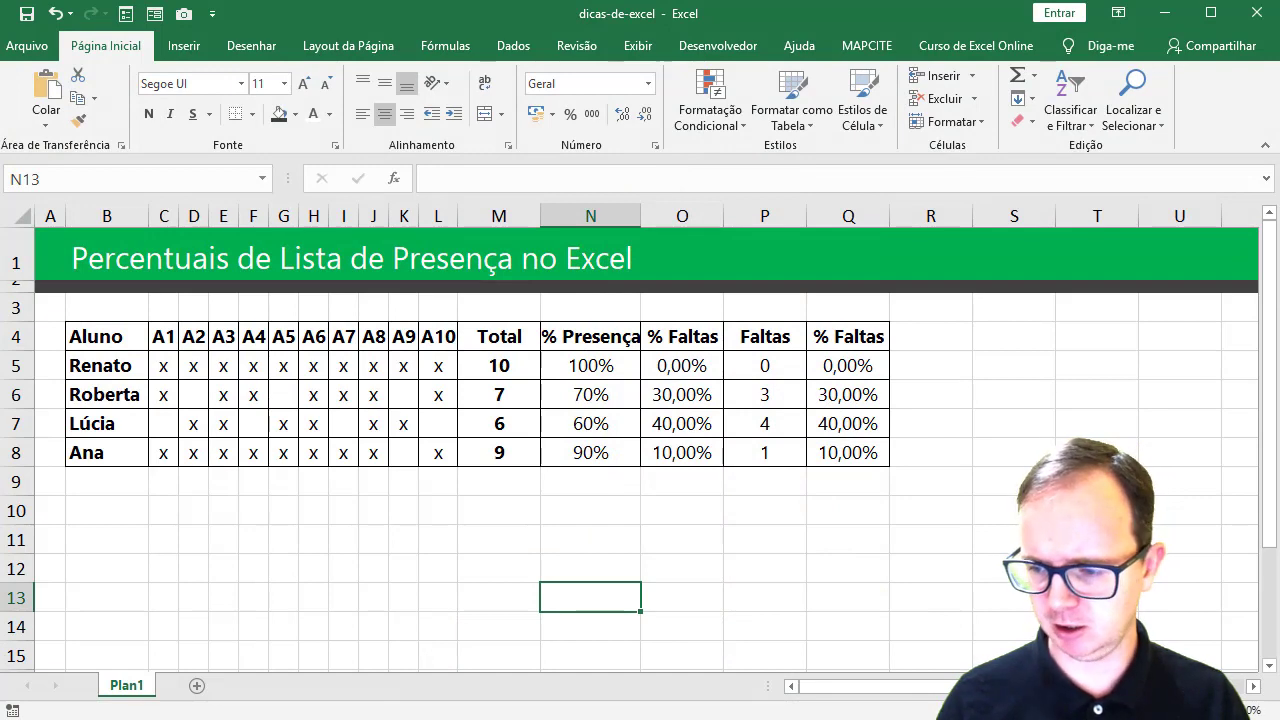
Narrow the Faltas column and autofit column N to its % Presença heading
left_click(1233, 709)
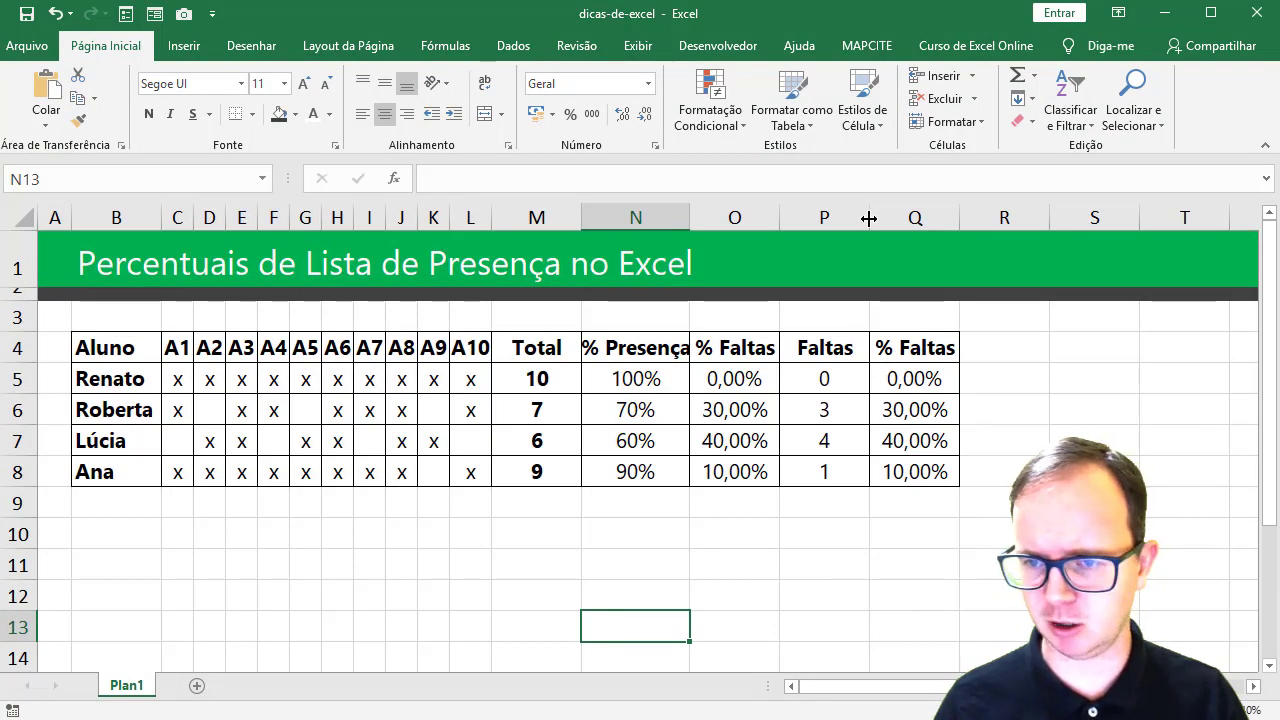
left_click_drag(869, 218, 849, 218)
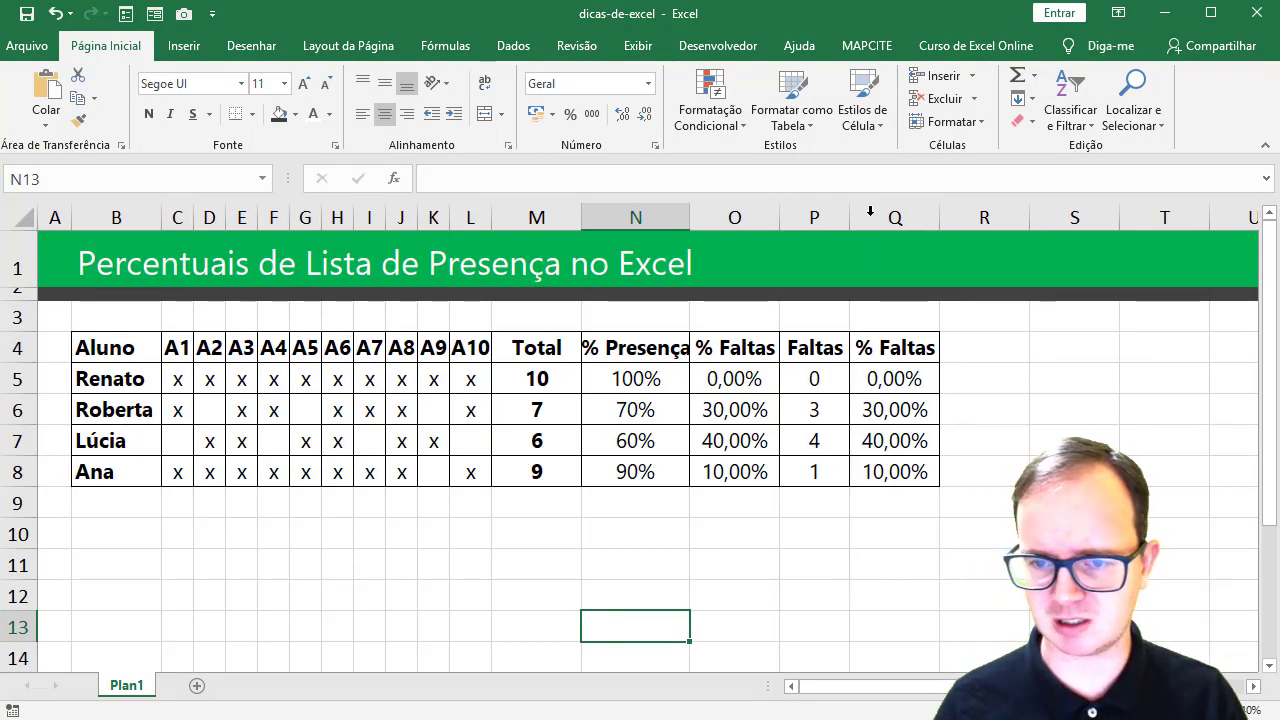
double_click(688, 218)
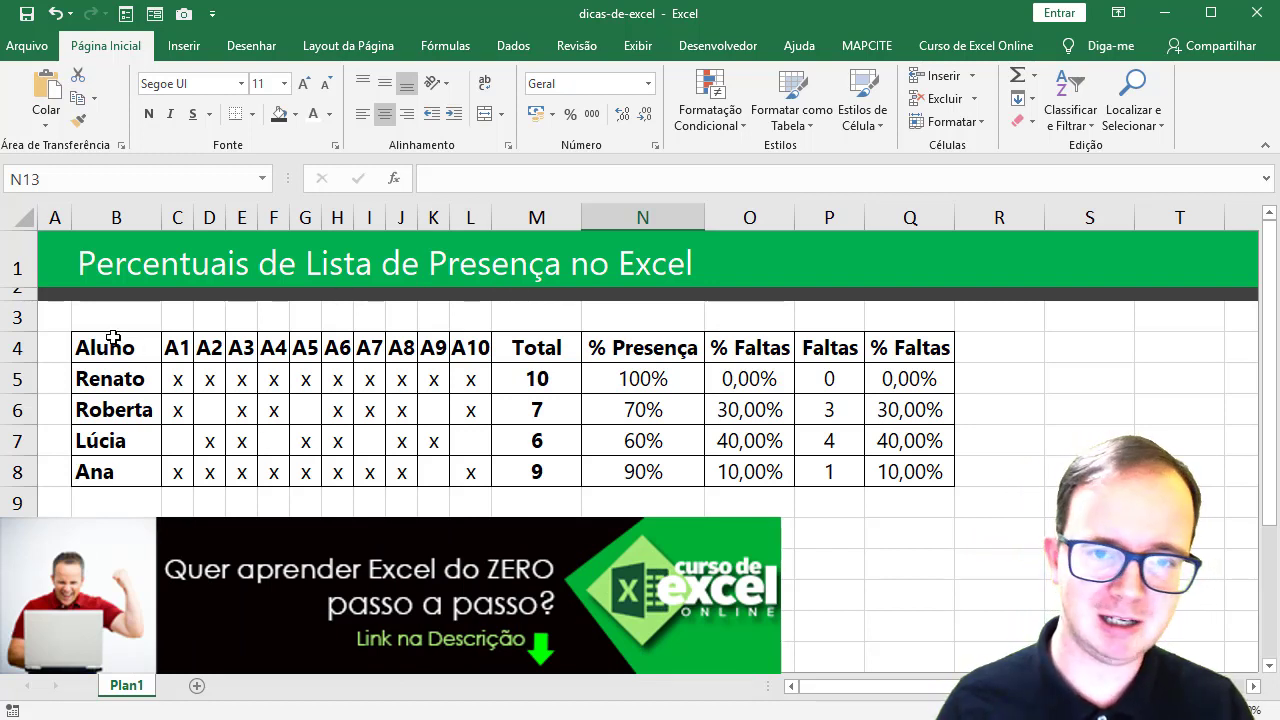
Review the student rows and the Total, % Presença and absence-percentage formulas in M5, N5 and Q5
left_click(177, 381)
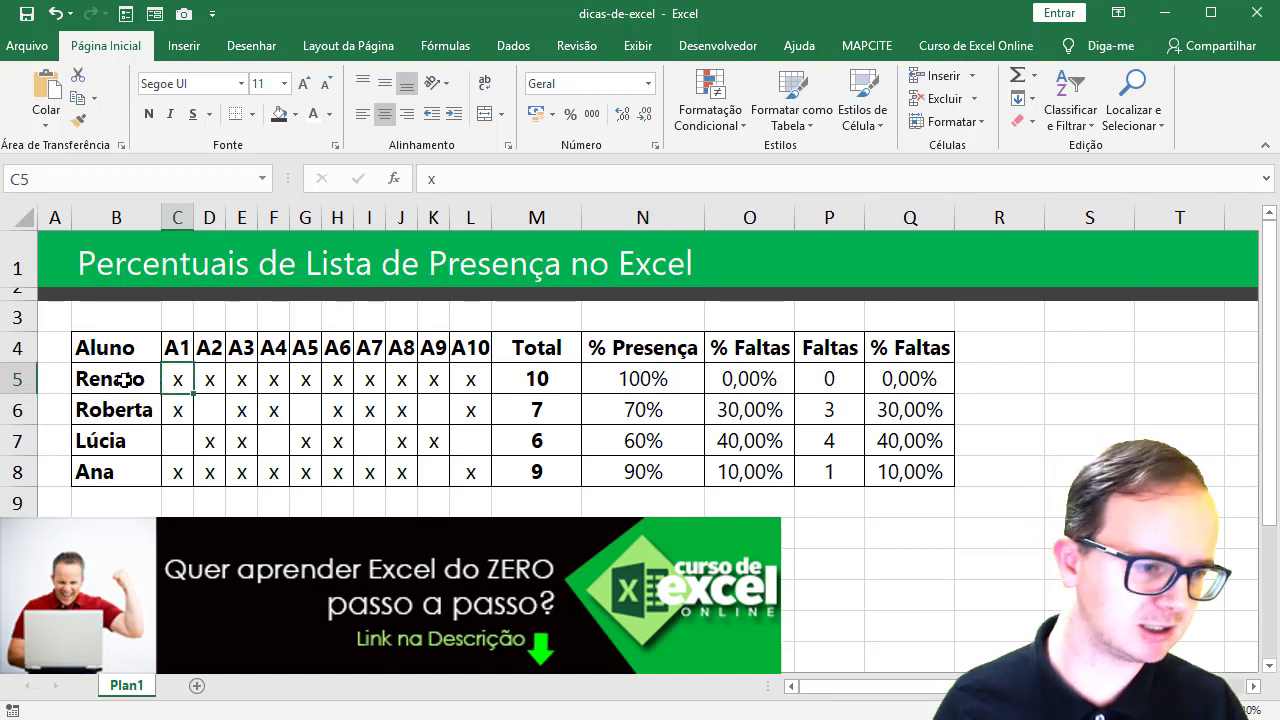
left_click_drag(120, 378, 114, 471)
mouse_move(177, 380)
left_mouse_down()
mouse_move(497, 382)
mouse_move(465, 377)
left_mouse_up()
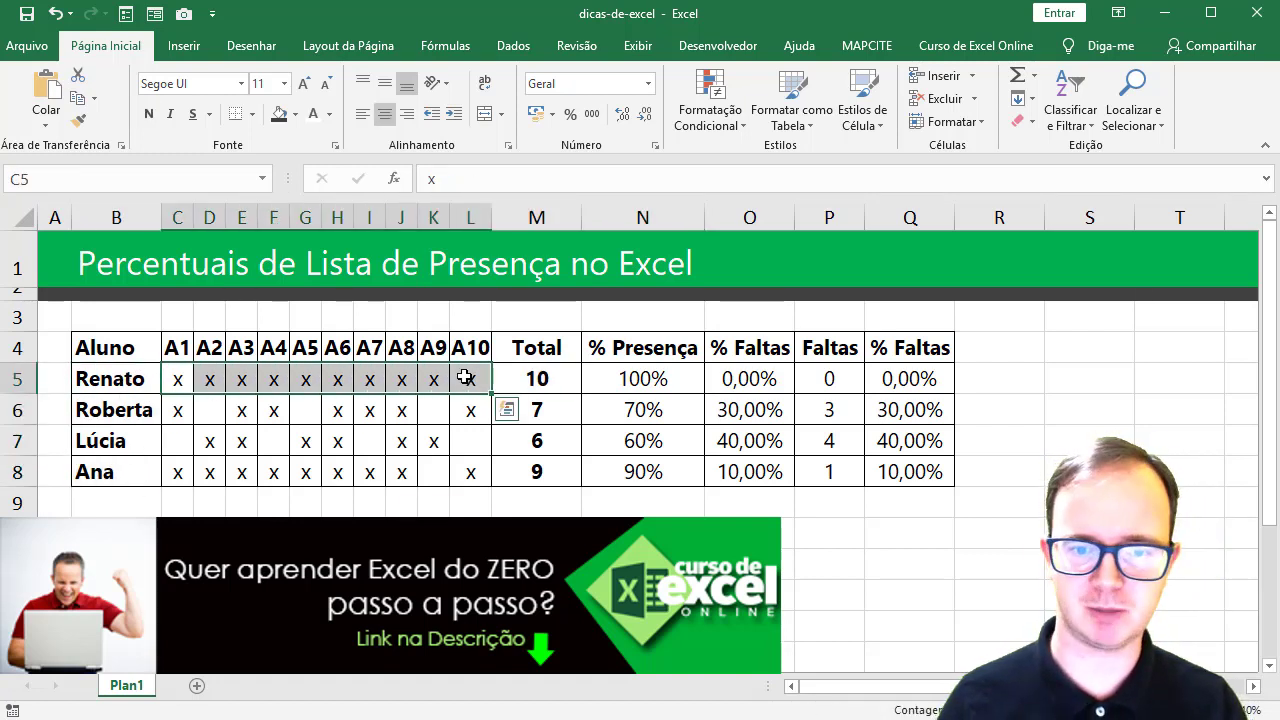
left_click_drag(177, 378, 458, 381)
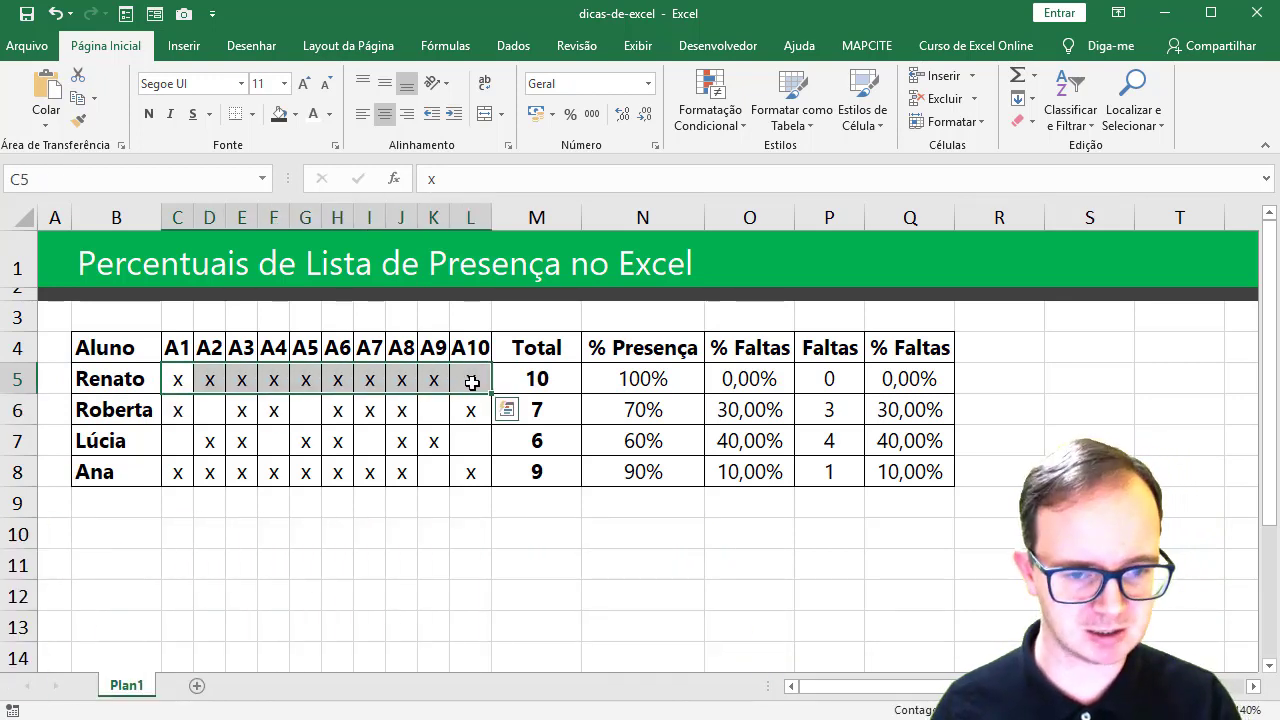
left_click(538, 379)
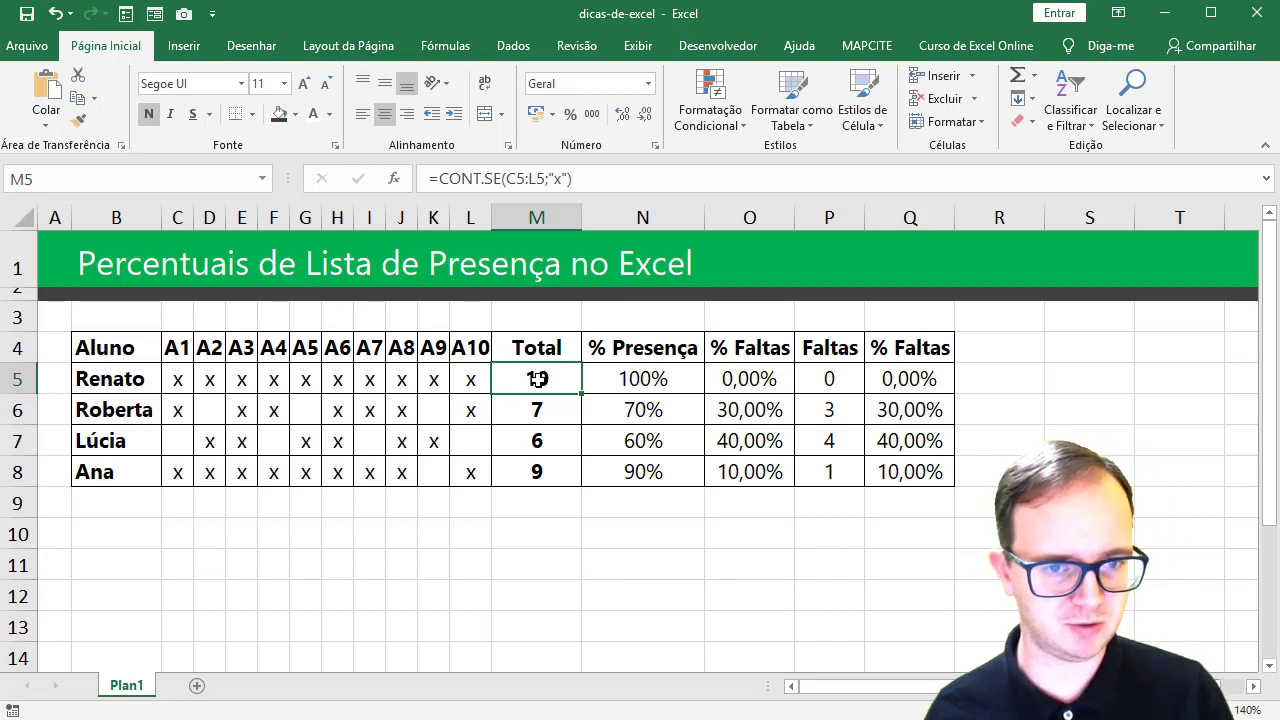
left_click(650, 373)
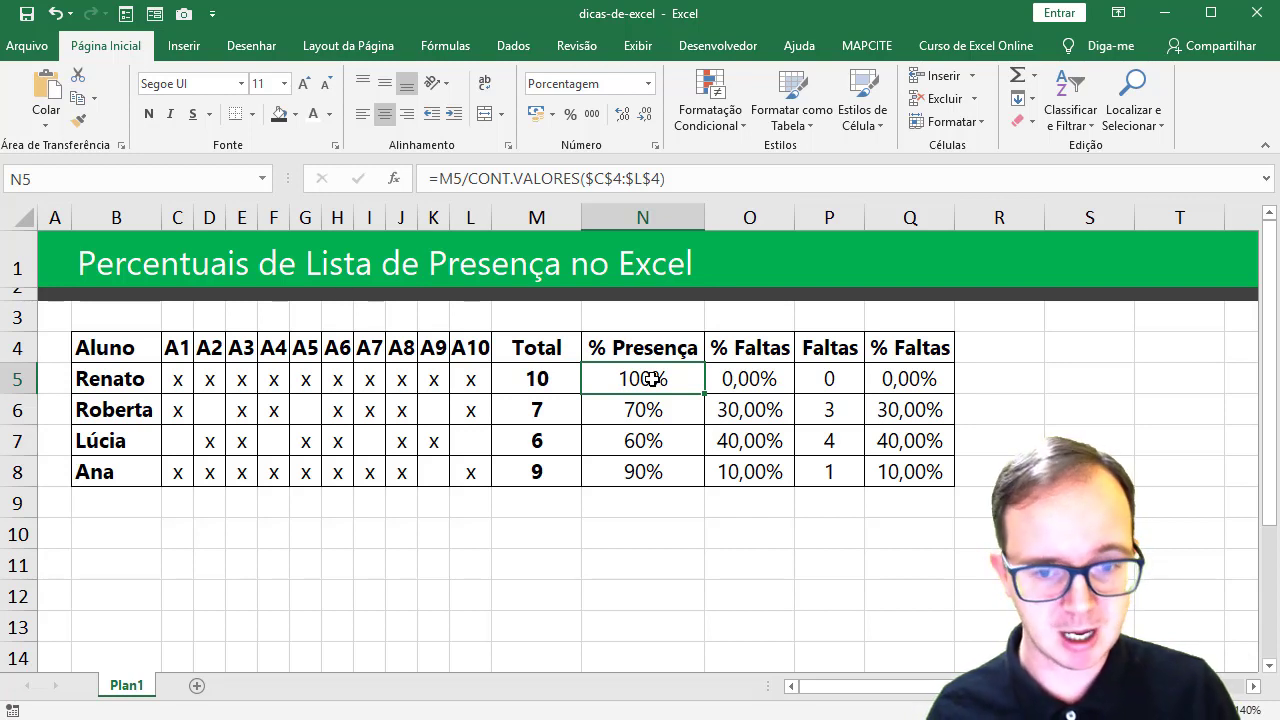
left_click_drag(748, 380, 748, 463)
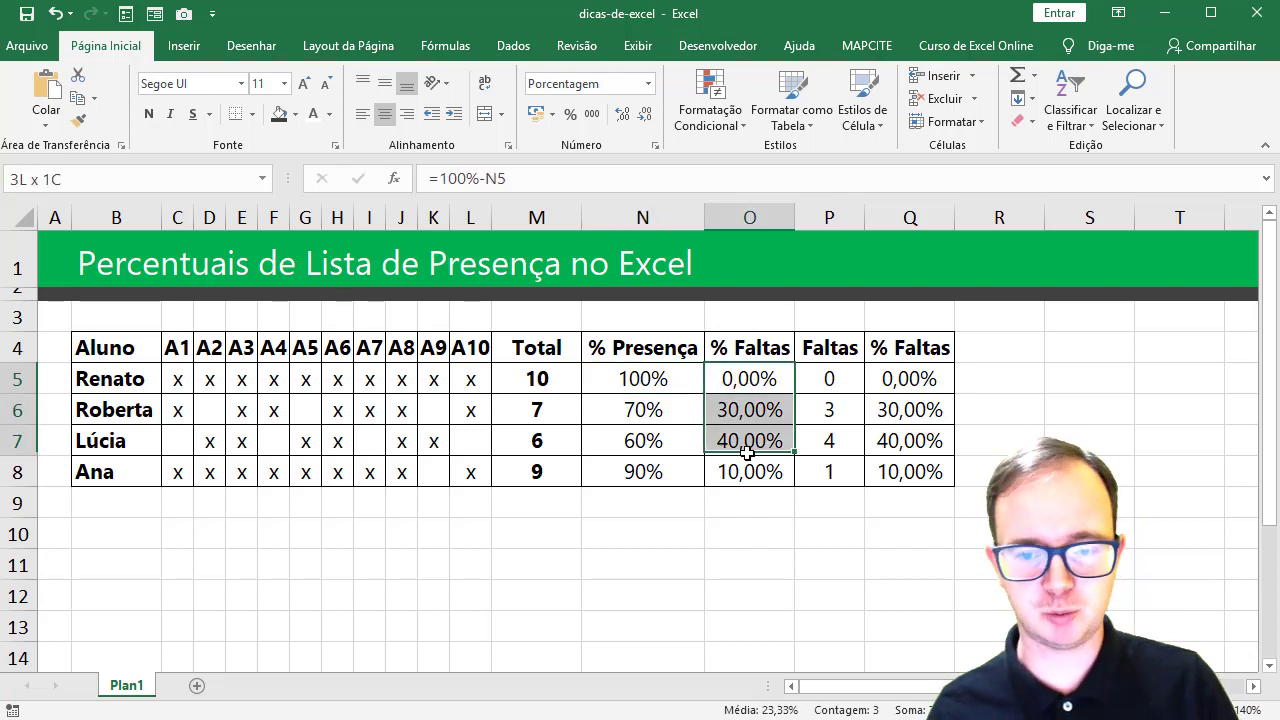
left_click_drag(683, 356, 760, 461)
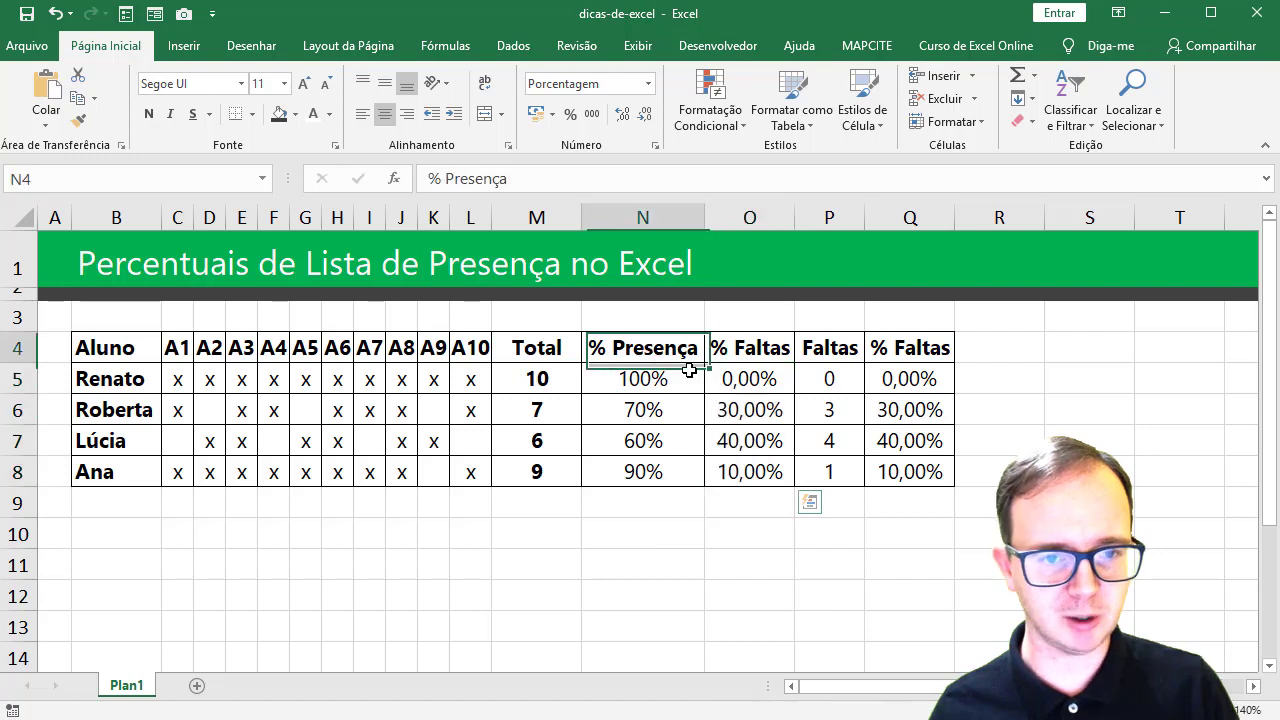
mouse_move(831, 346)
left_mouse_down()
mouse_move(906, 406)
mouse_move(890, 465)
left_mouse_up()
left_click(893, 380)
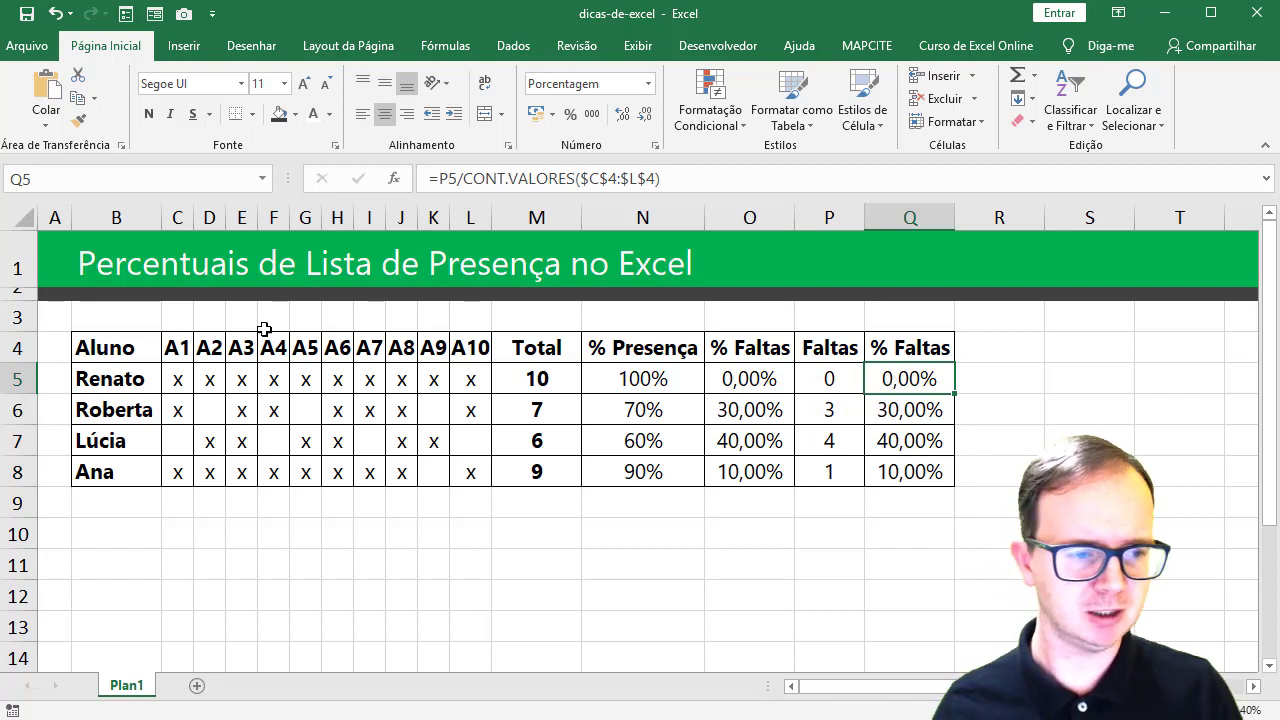
Duplicate the sheet as Plan1 (2) and clear the absence values in O5:Q8
left_click_drag(166, 698, 166, 686)
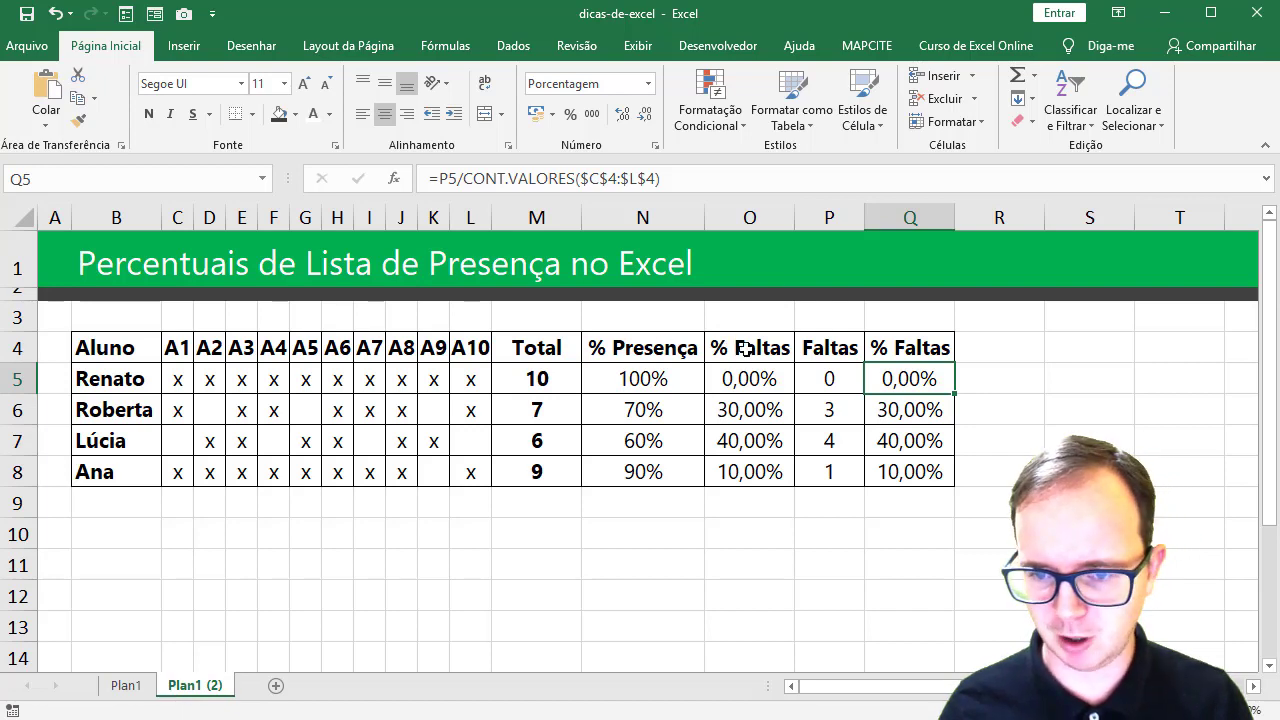
left_click_drag(749, 217, 910, 217)
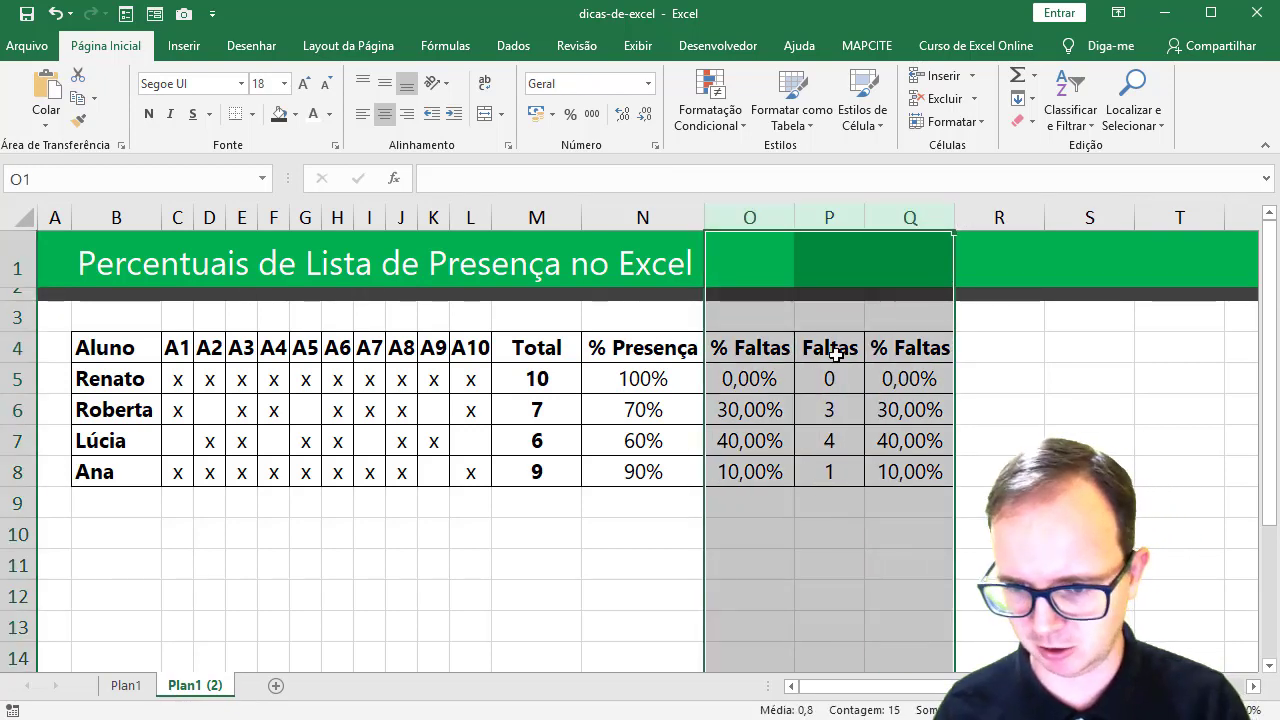
left_click_drag(767, 382, 905, 472)
key("Delete")
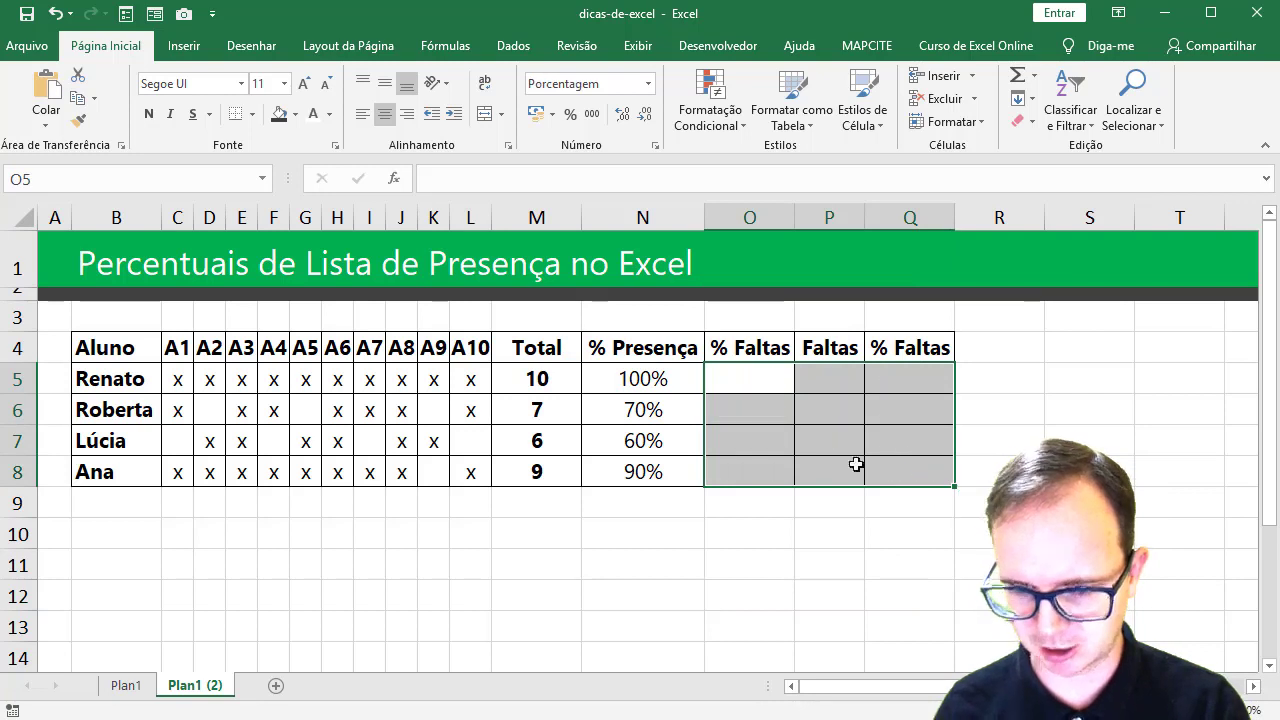
Clear the % Presença values N5:N8 and the Total values in column M, then narrow column A
left_click_drag(649, 390, 650, 470)
key("Delete")
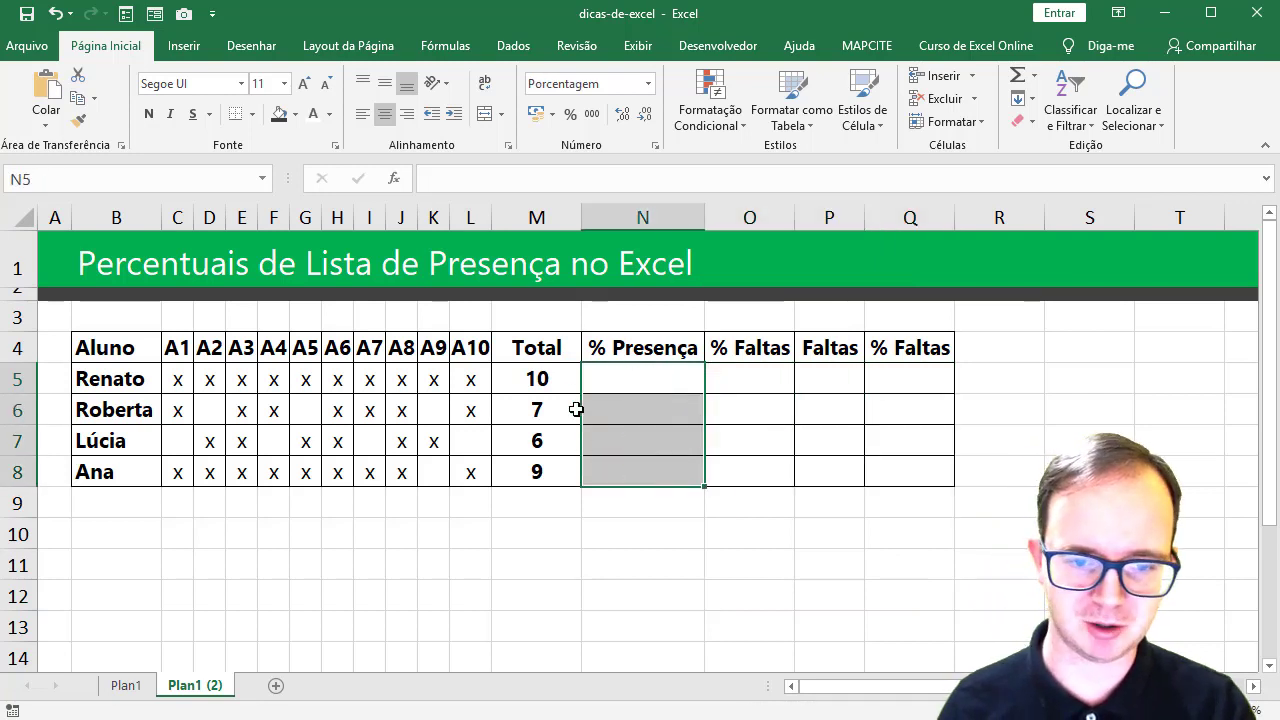
left_click(566, 378)
left_click_drag(566, 378, 551, 506)
key("Delete")
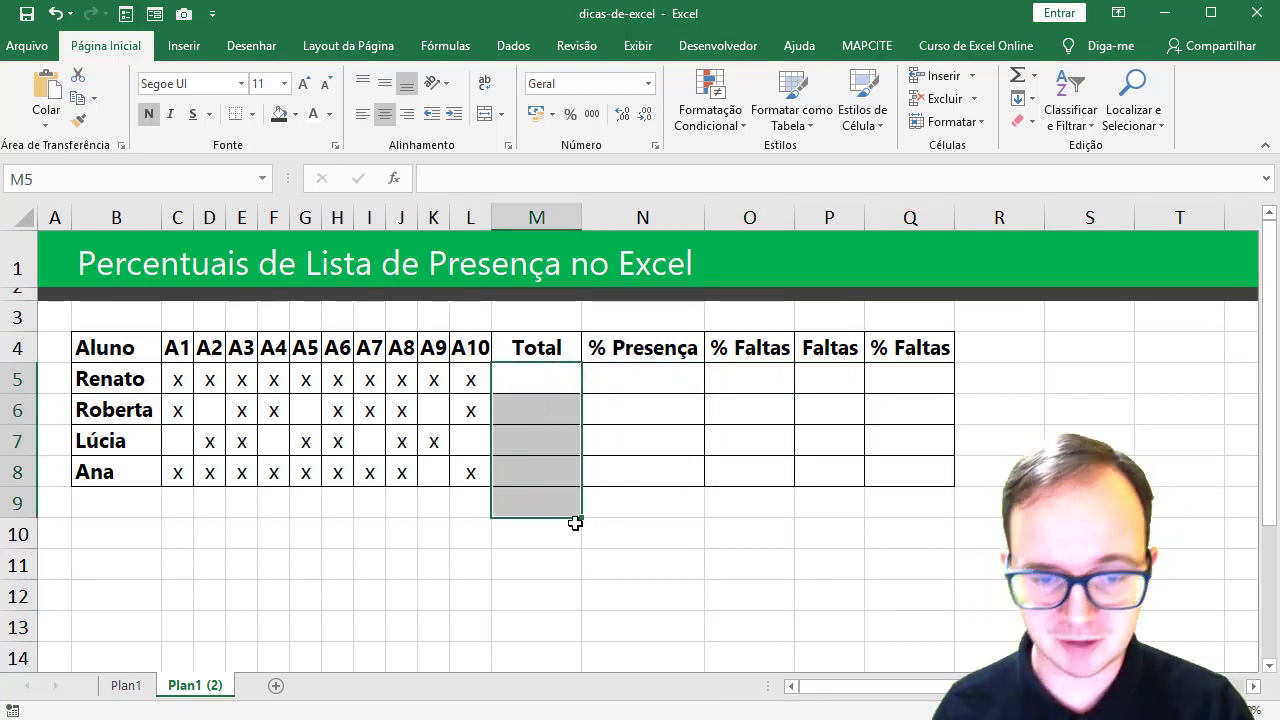
left_click(582, 551)
left_click(543, 375)
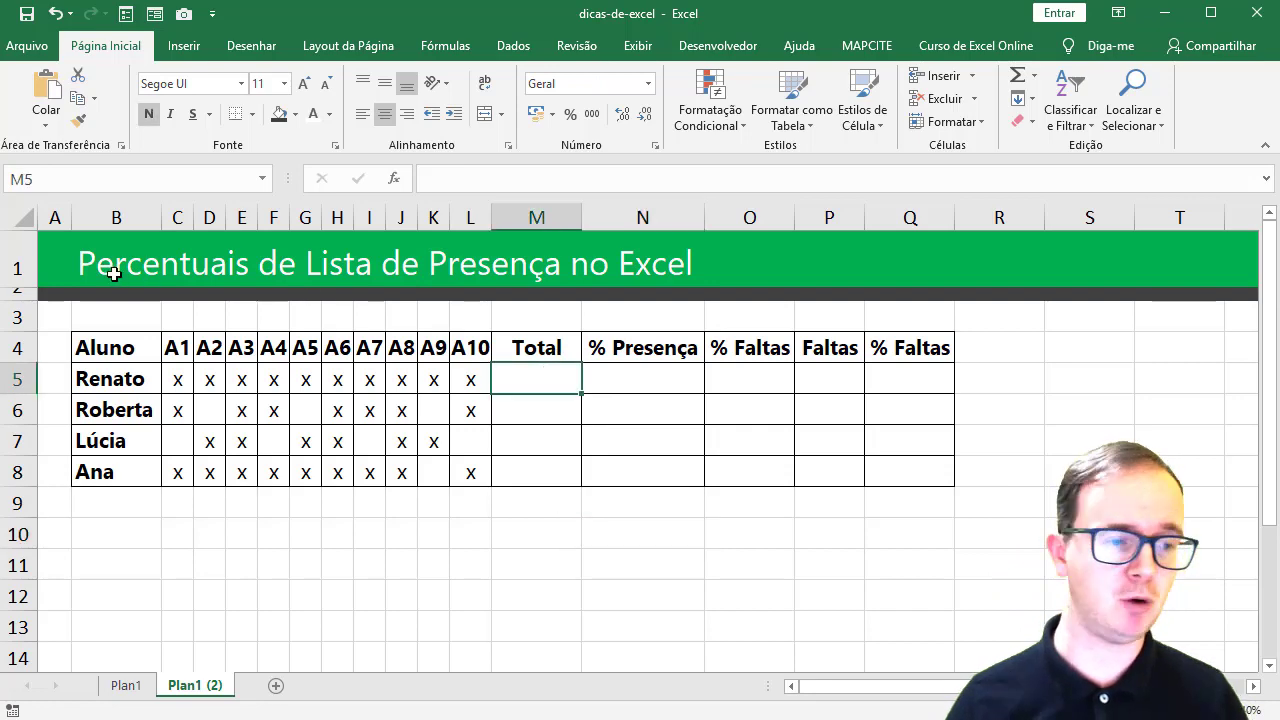
left_click_drag(68, 217, 48, 217)
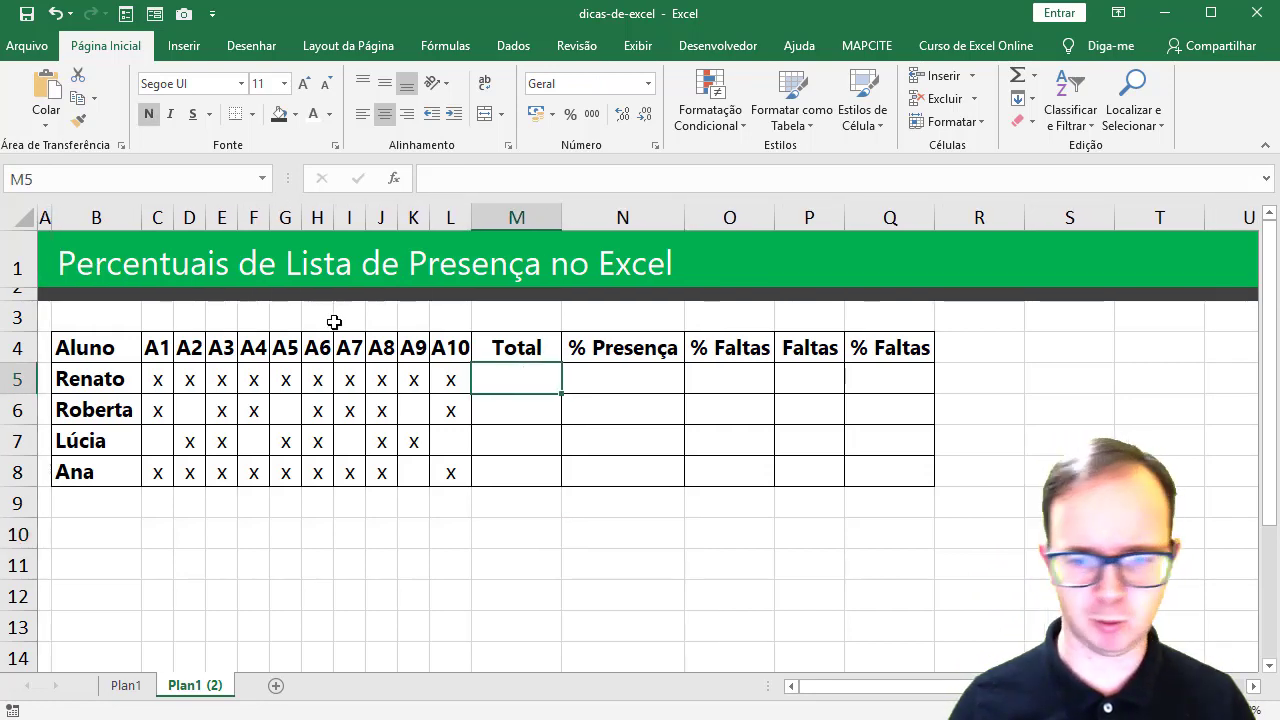
scroll(1020, 648, "up", 1, "ctrl")
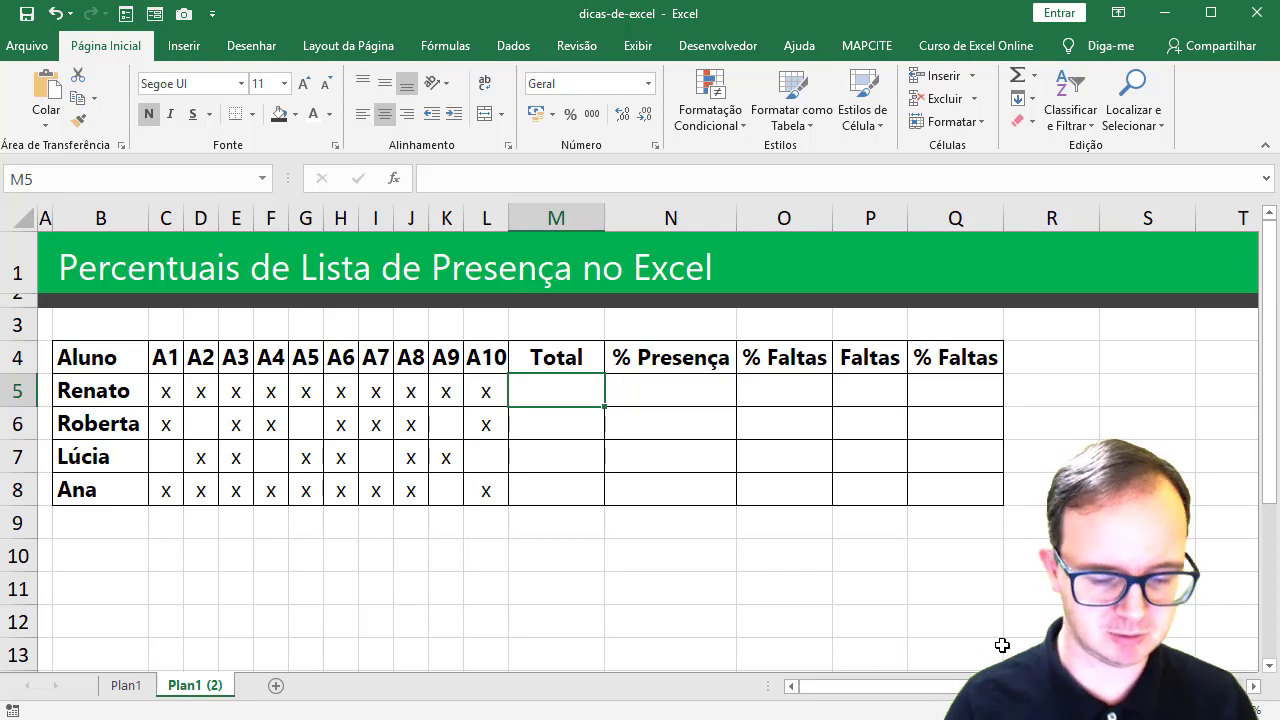
Enter =CONT.SE(C5:L5;"x") in M5 to count Renato's x marks, giving 10
type("=cont.se")
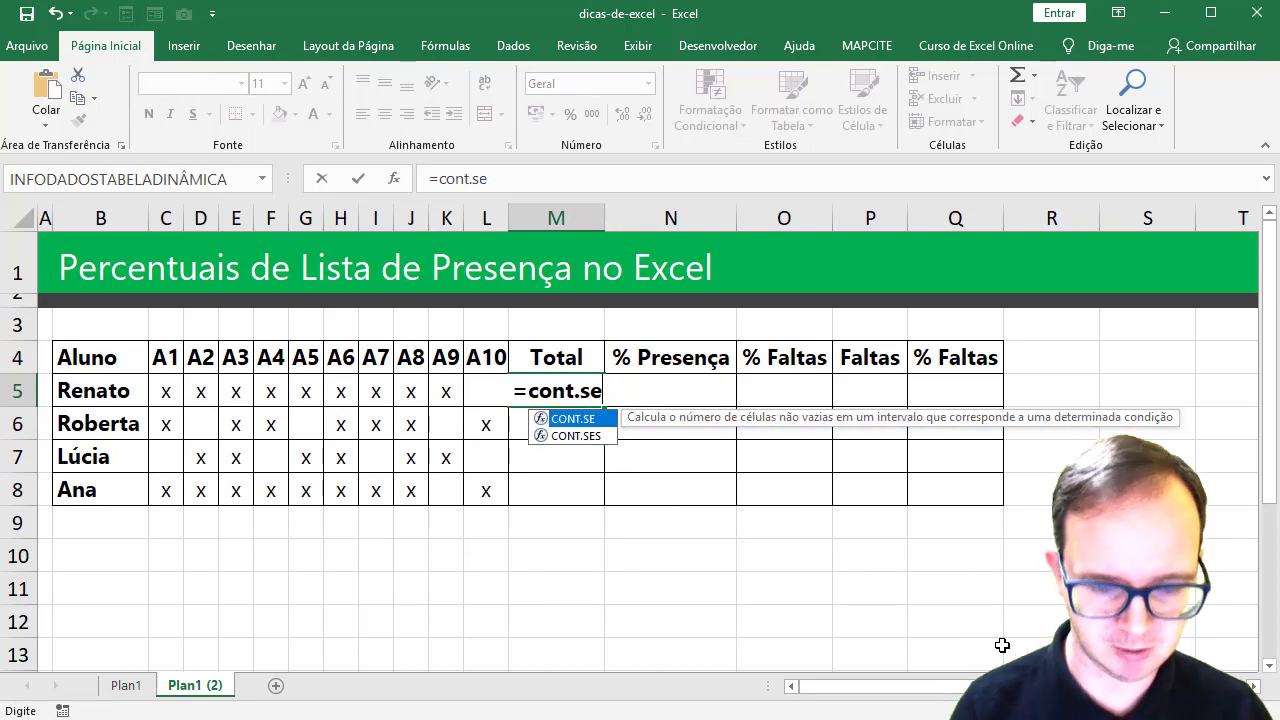
type("(")
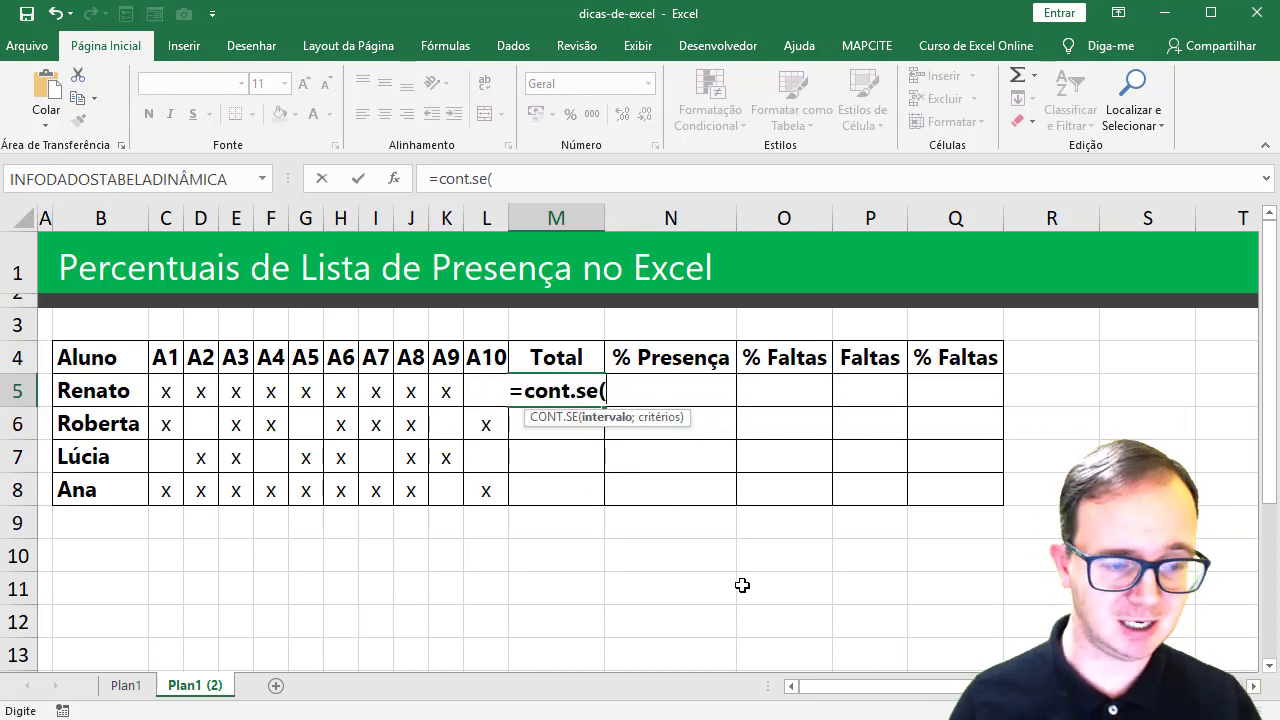
left_click_drag(176, 394, 486, 379)
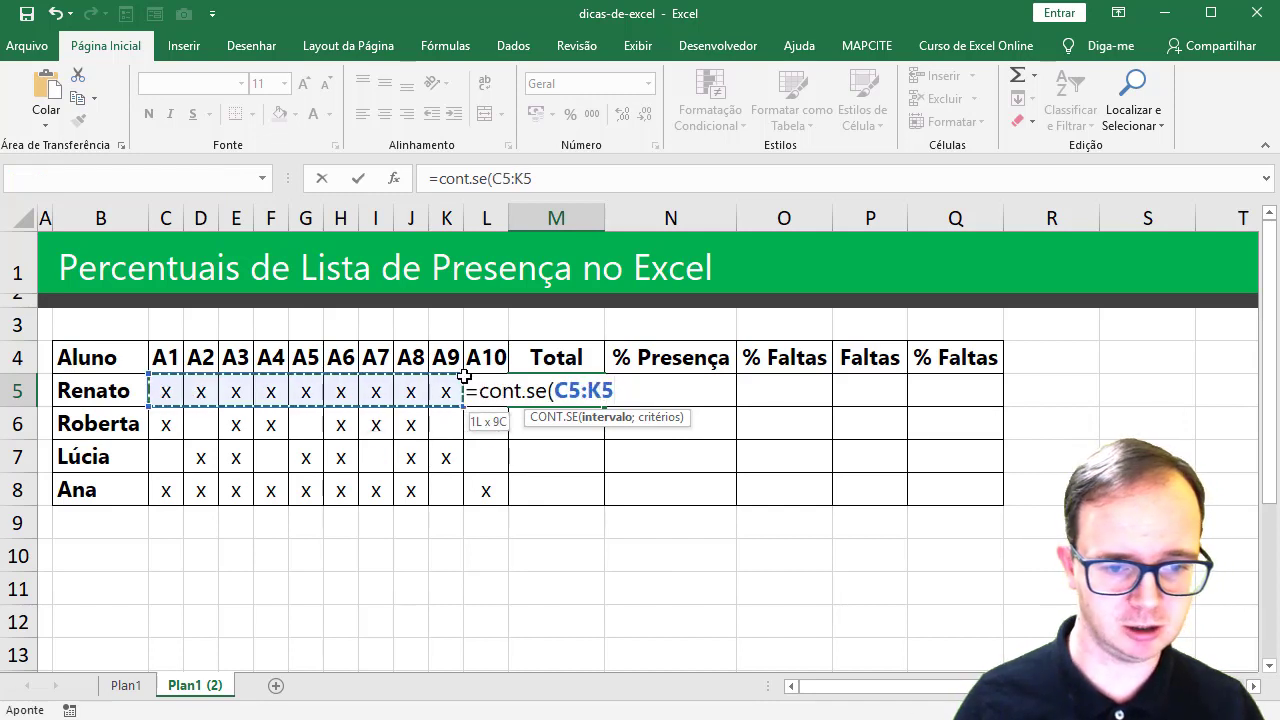
type(";")
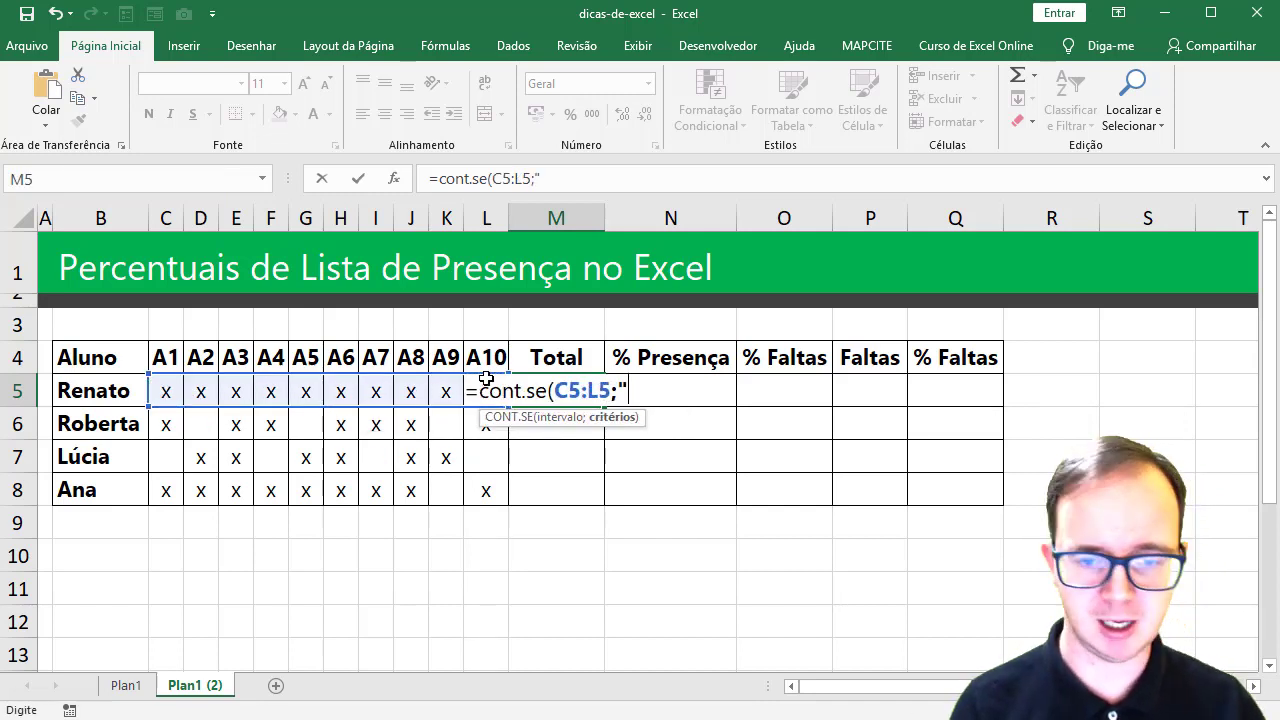
type("\"")
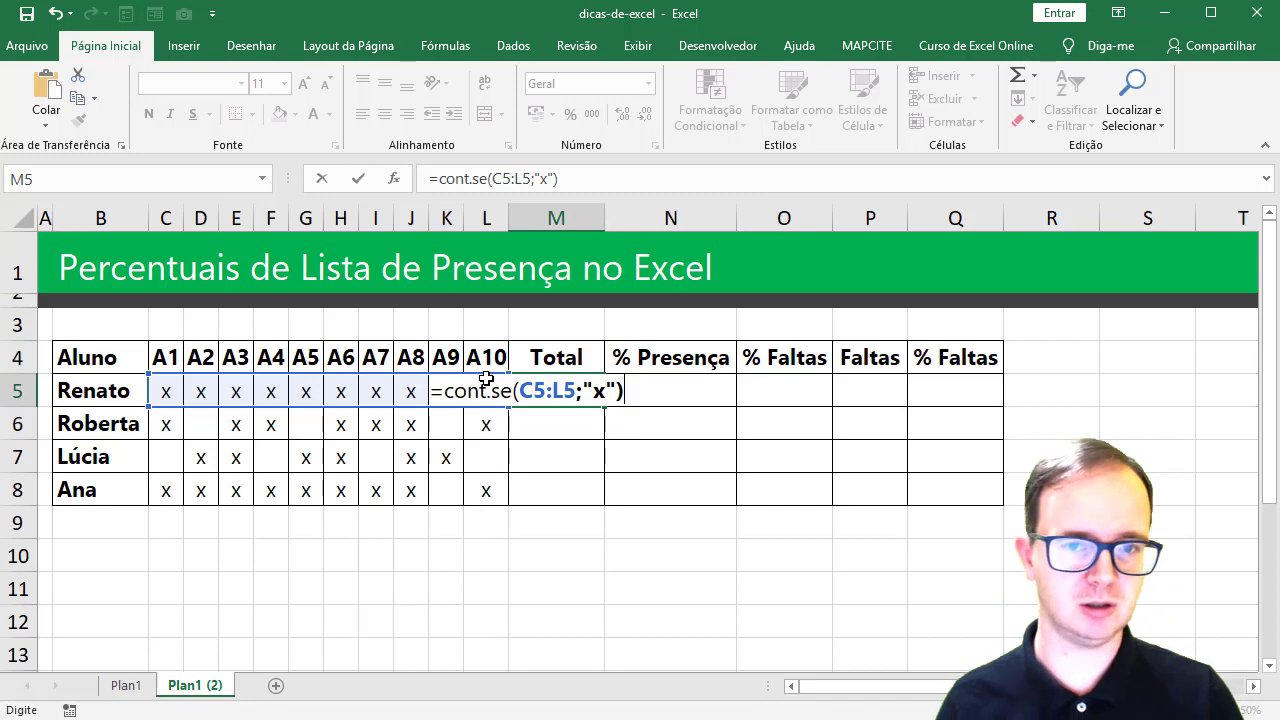
key("Return")
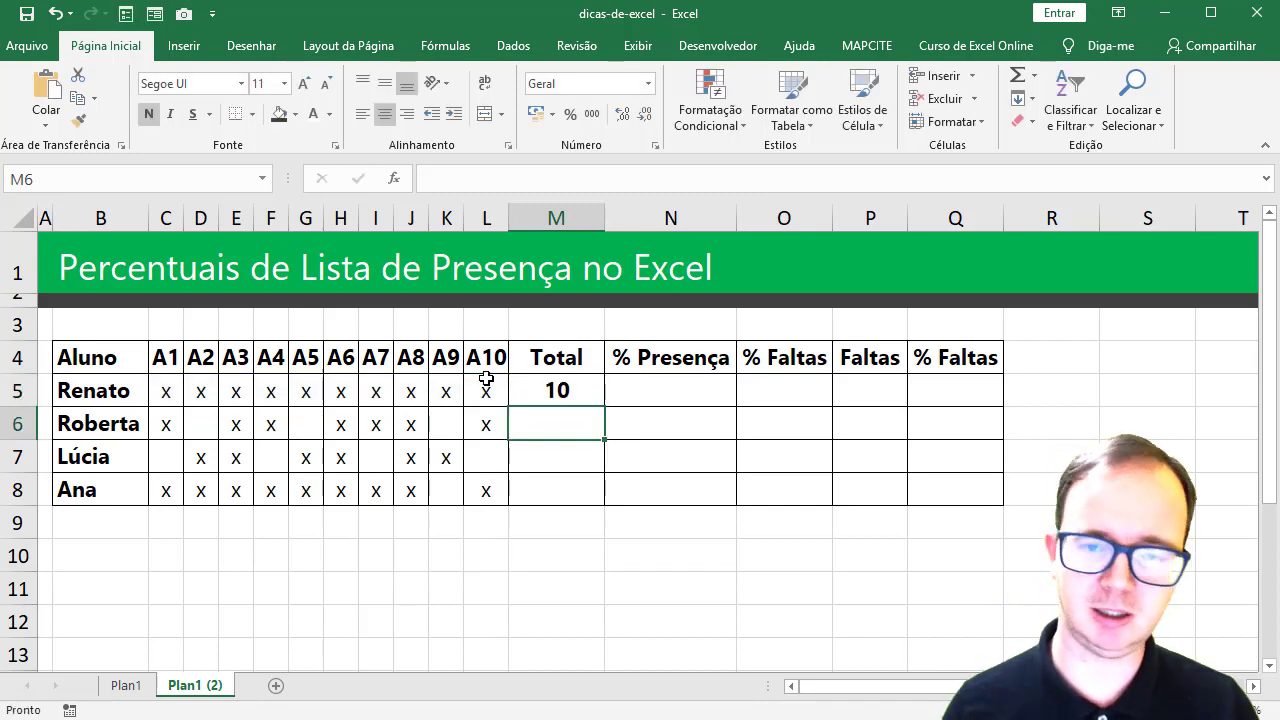
left_click(540, 388)
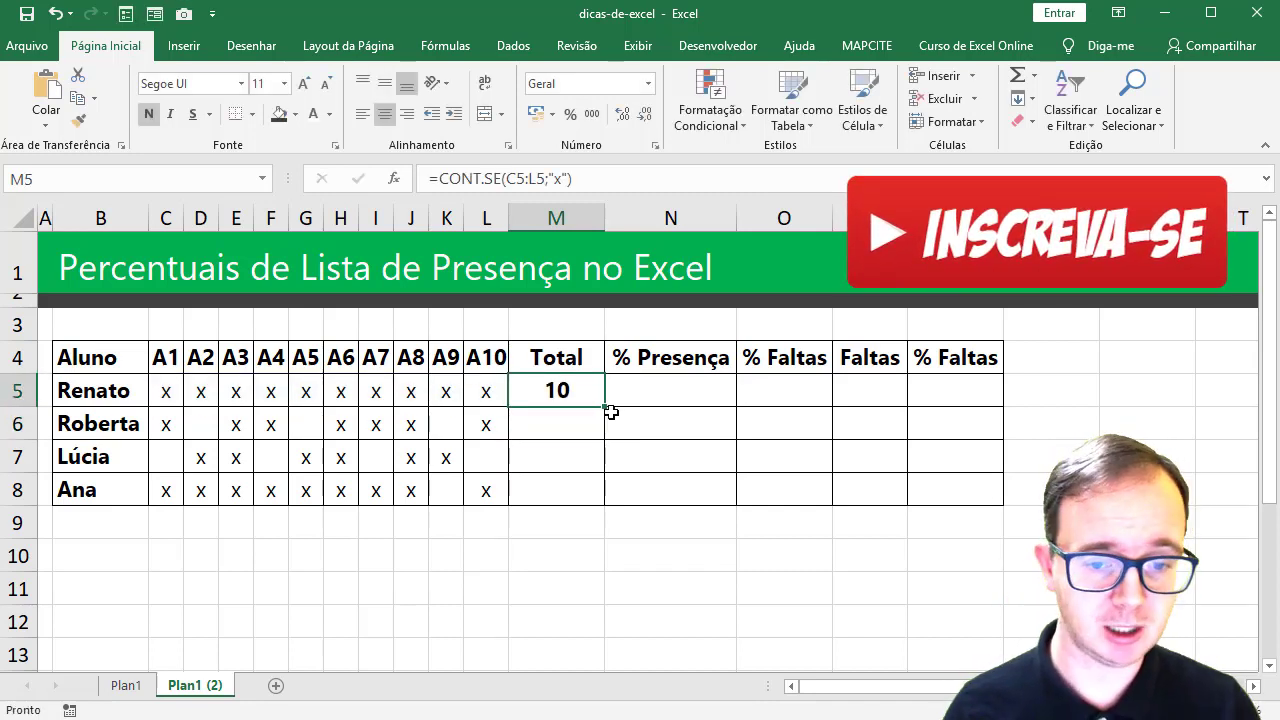
Fill the CONT.SE total formula down to M8, showing 7, 6 and 9 for the other students
left_click_drag(610, 411, 594, 500)
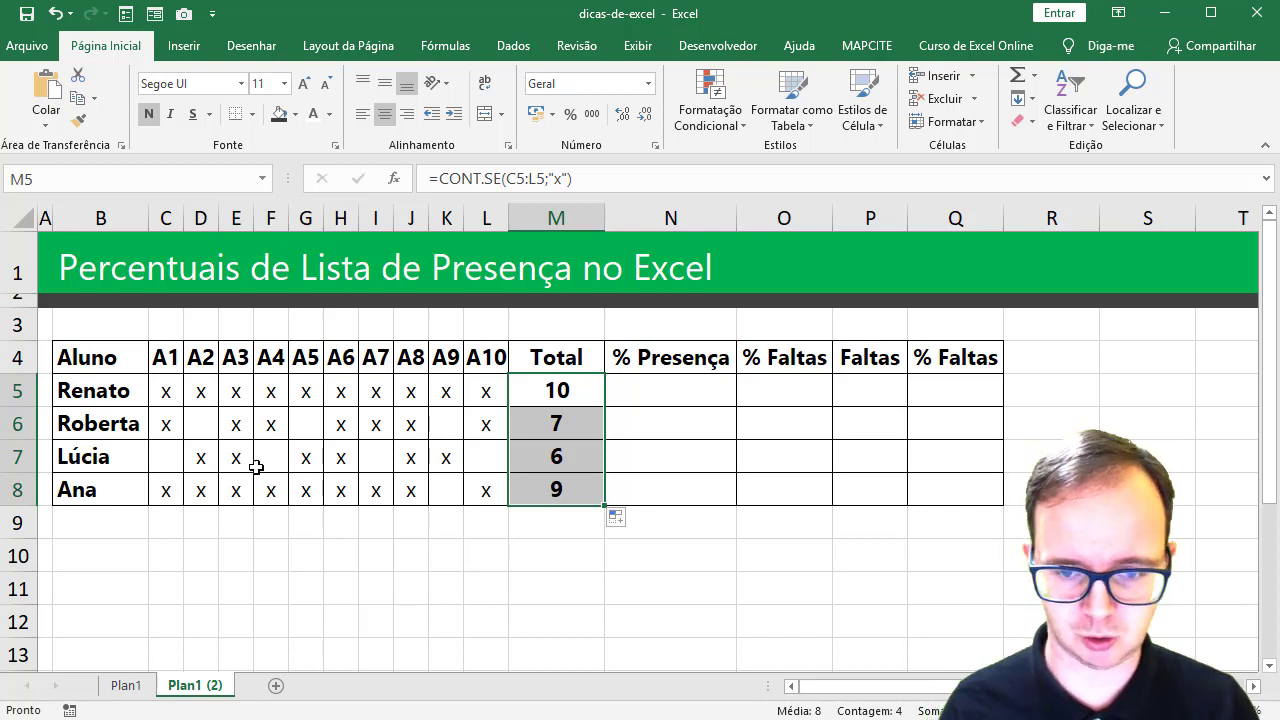
left_click(675, 389)
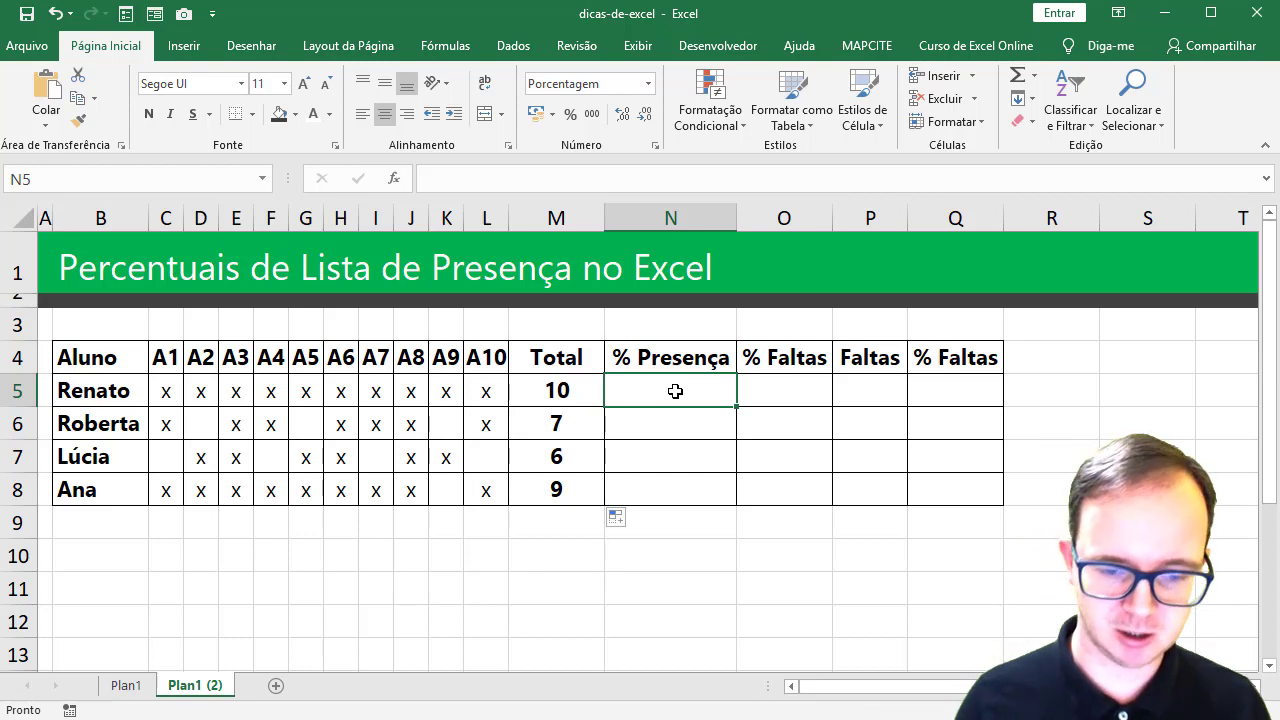
Enter =CONT.VALORES(C4:L4) in a spare cell below the table to count the ten classes
left_click(665, 556)
type("con")
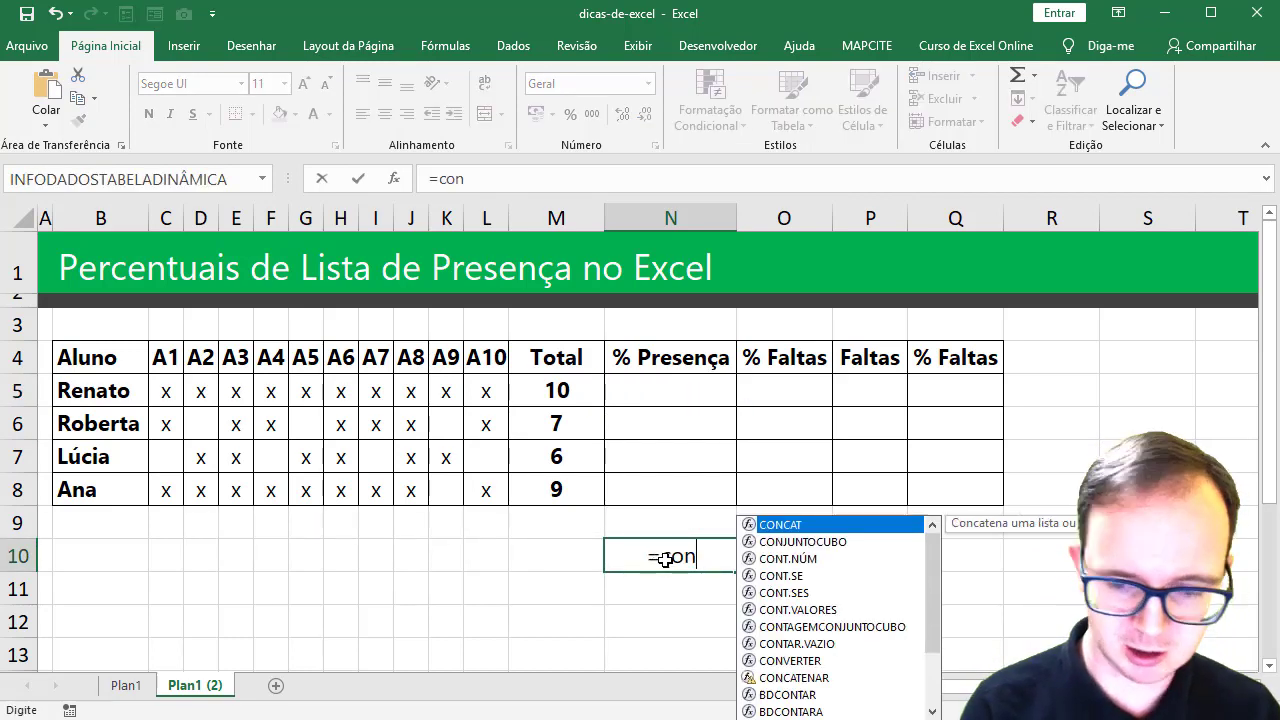
type("t")
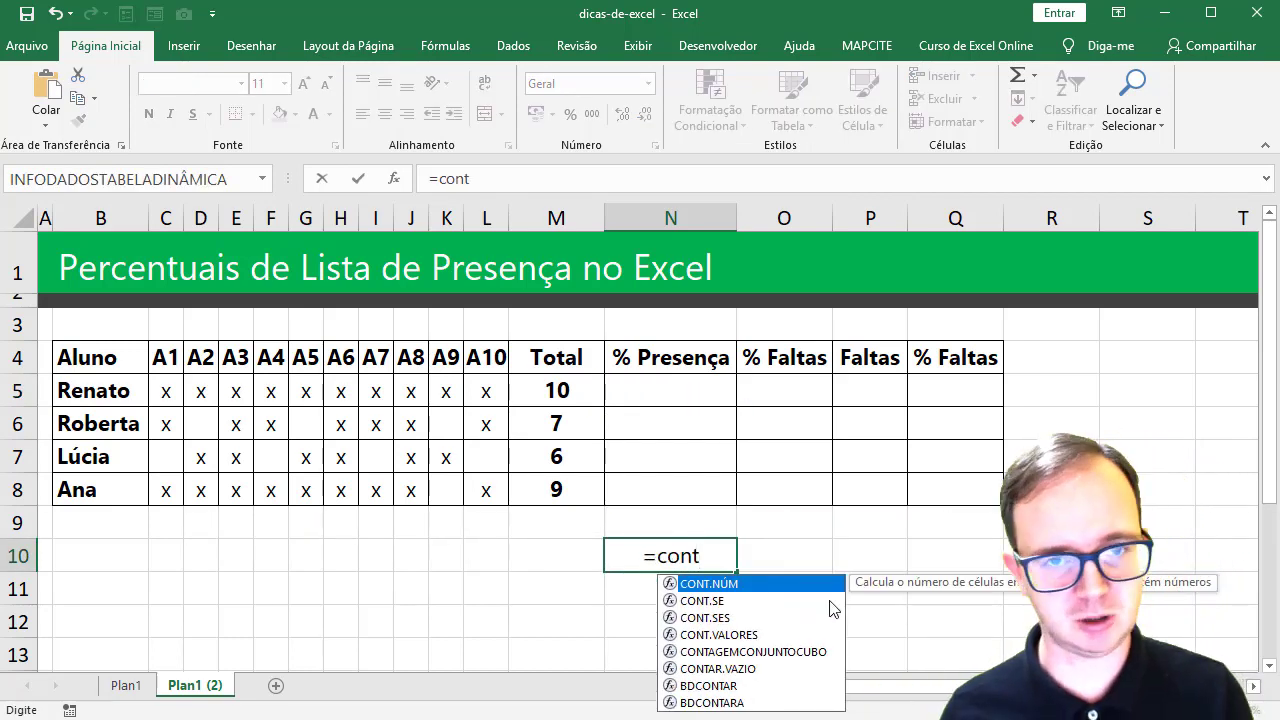
double_click(720, 634)
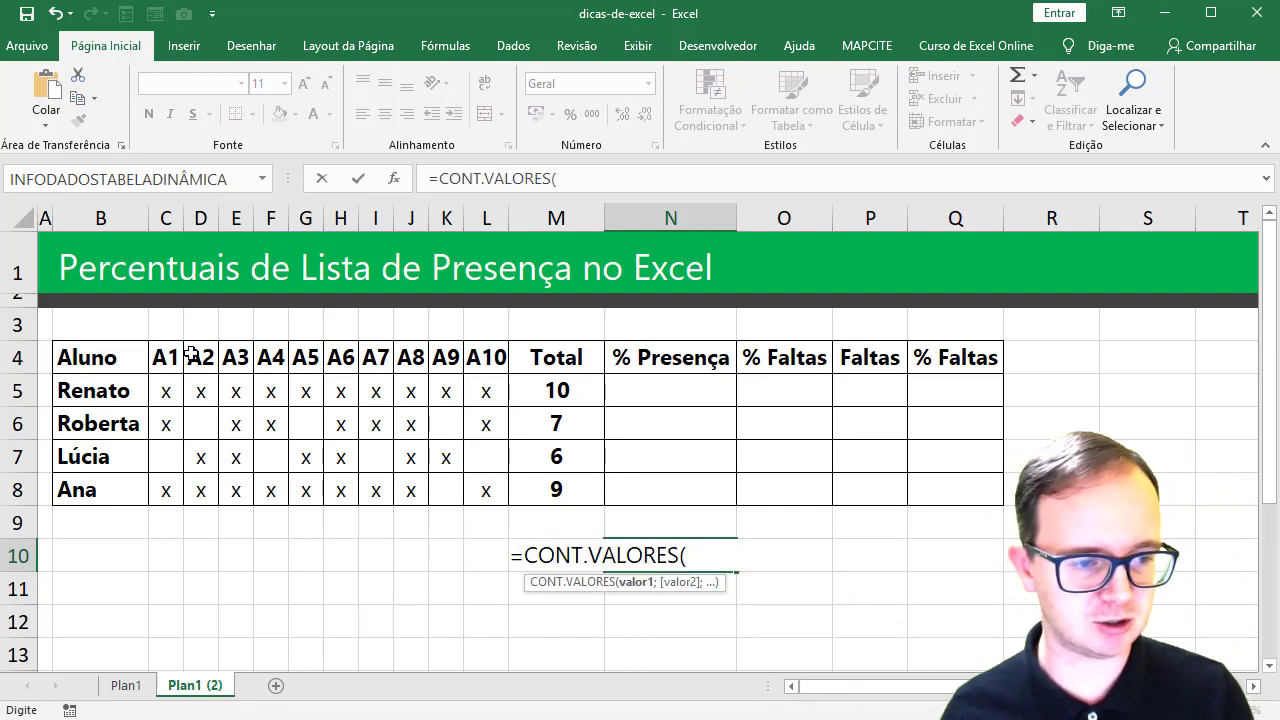
left_click_drag(168, 357, 484, 362)
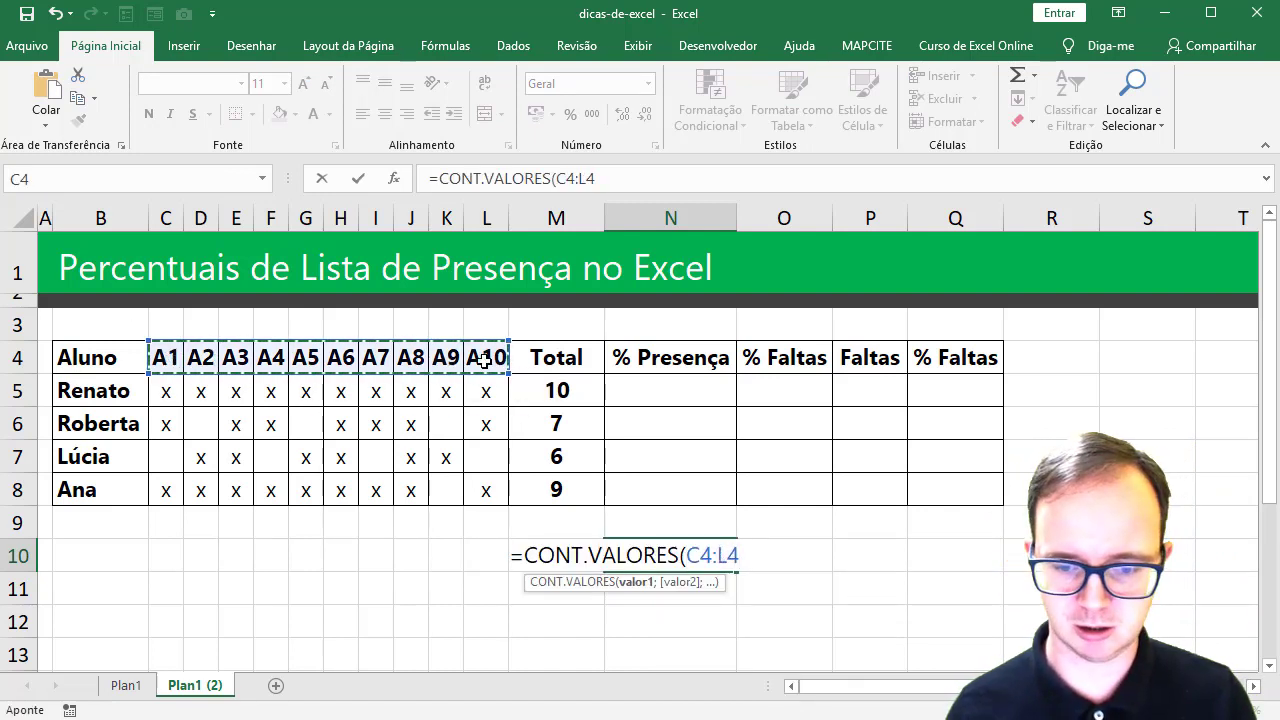
key("Return")
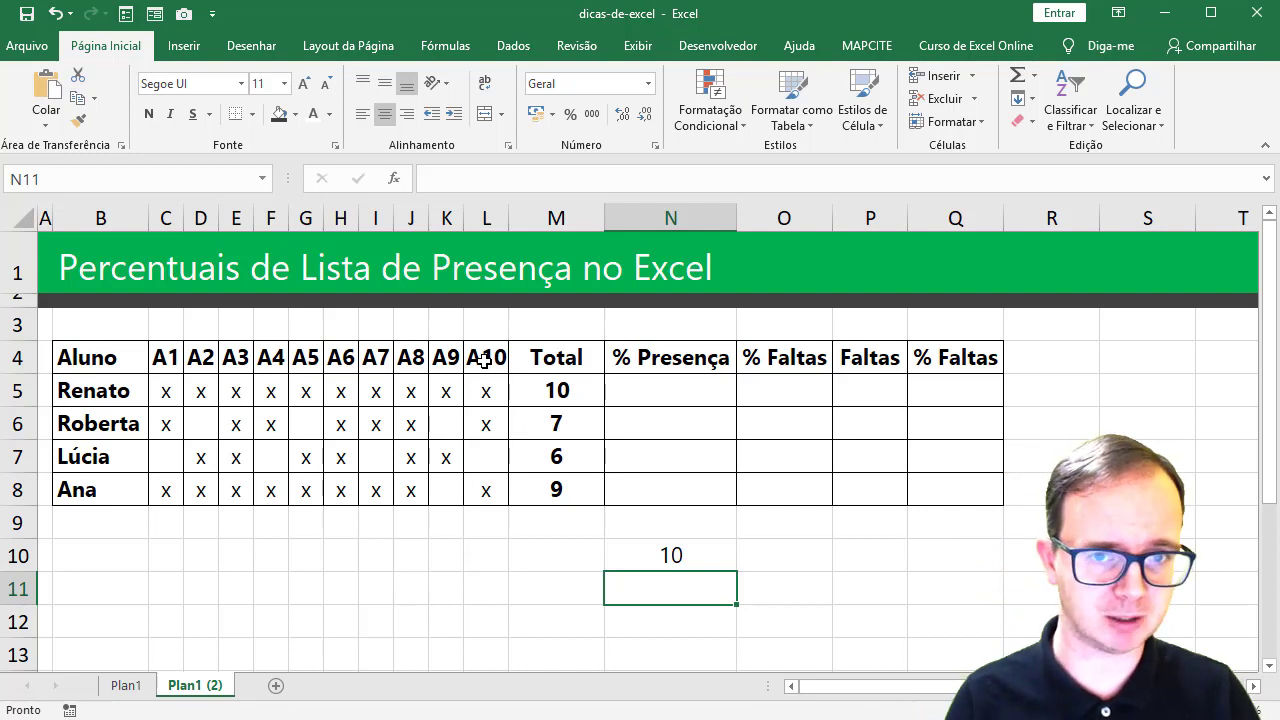
left_click(691, 380)
Enter =M5/CONT.VALORES($C$4:$L$4) in N5 for Renato's attendance percentage
type("=")
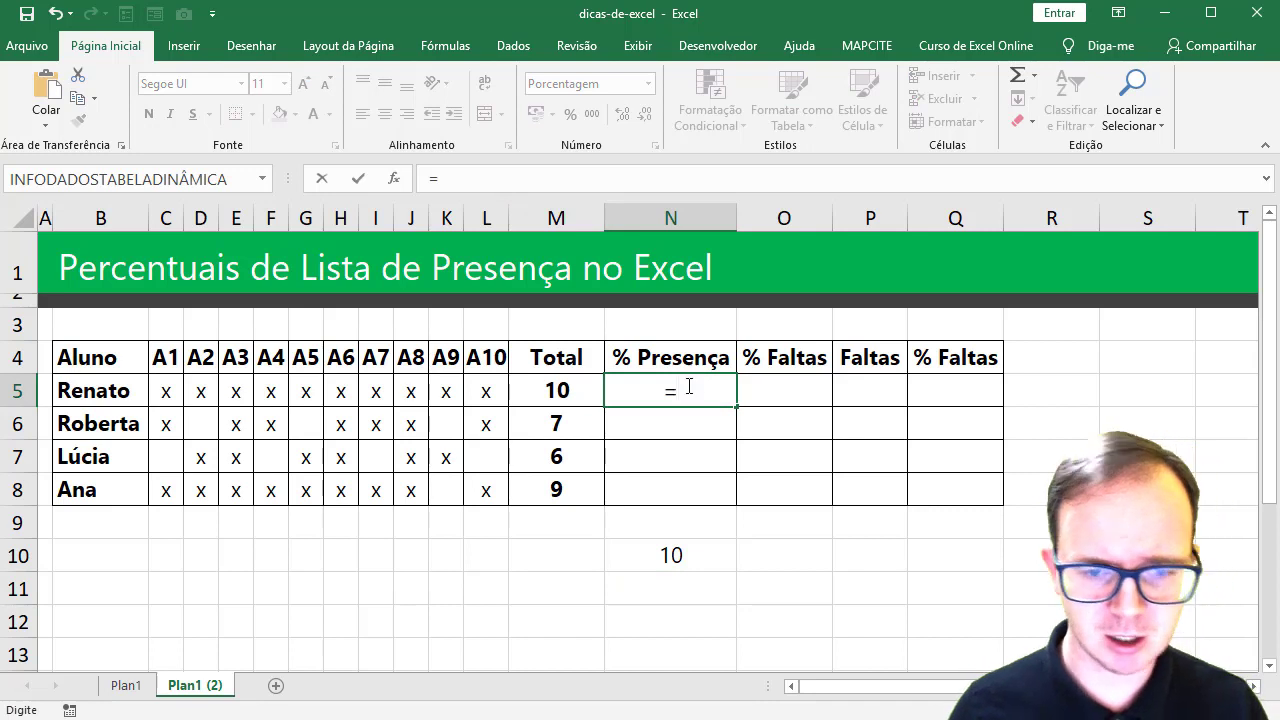
left_click(566, 390)
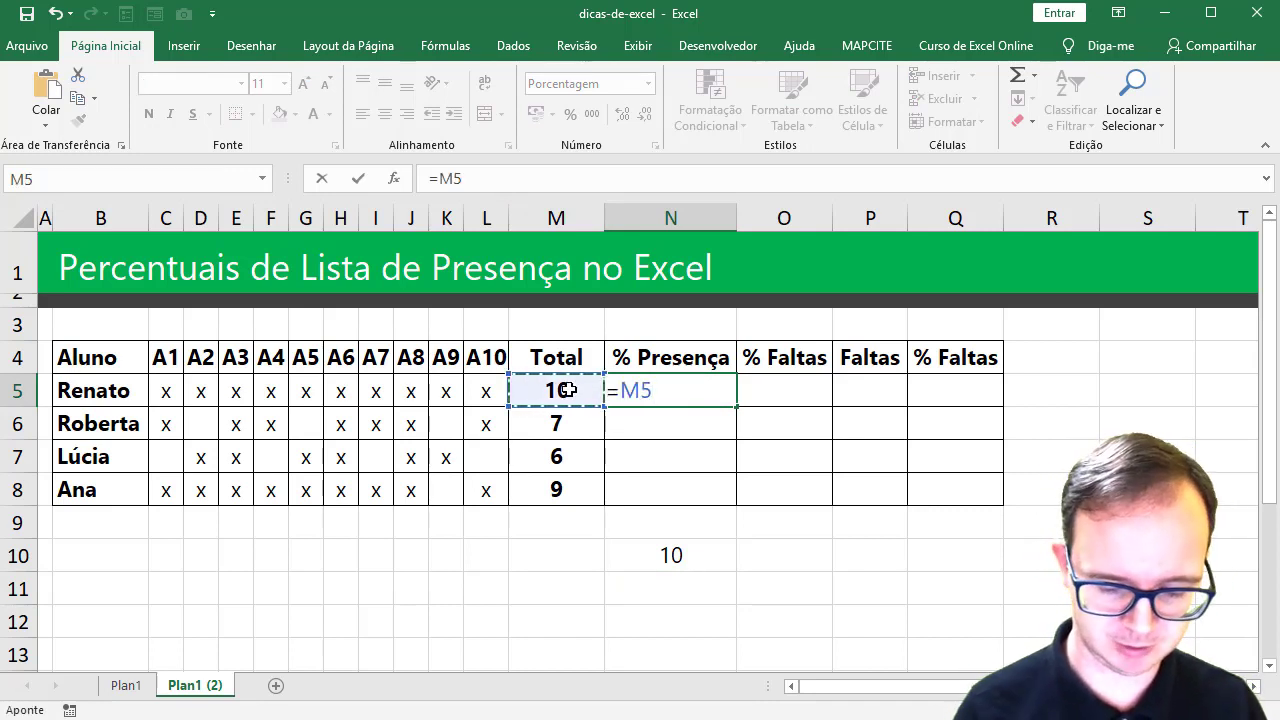
type("/")
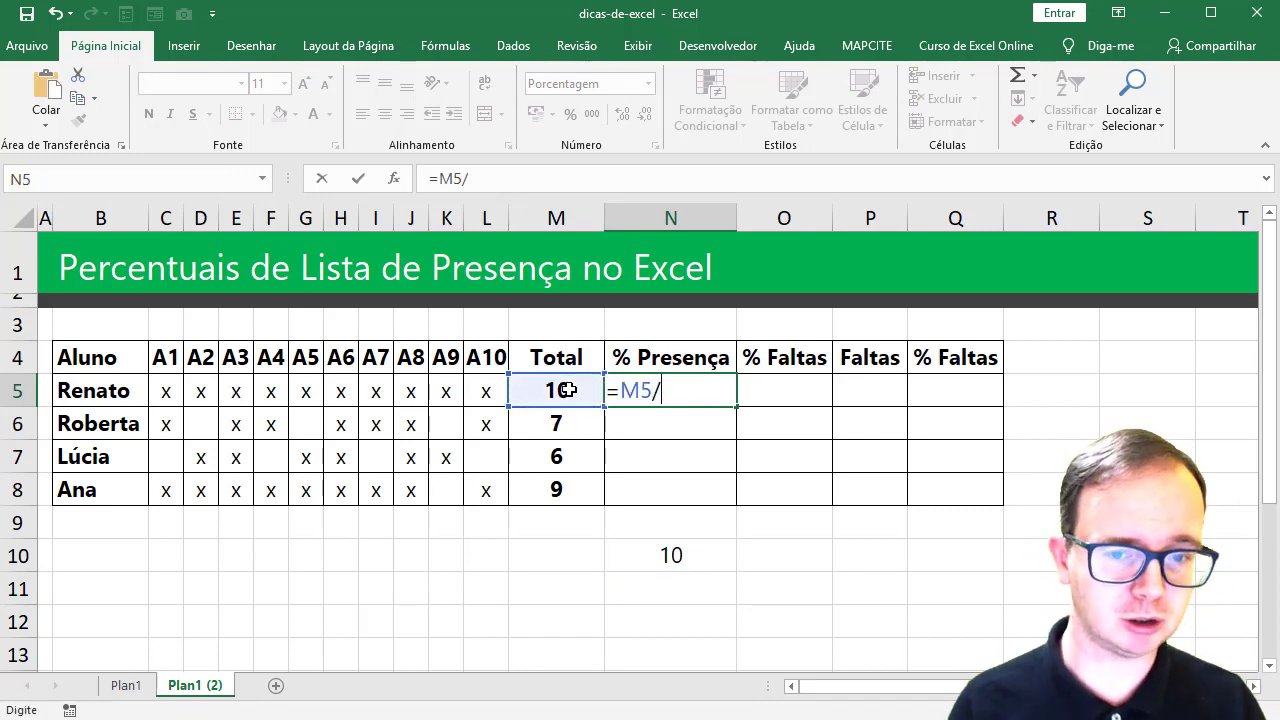
type("conta")
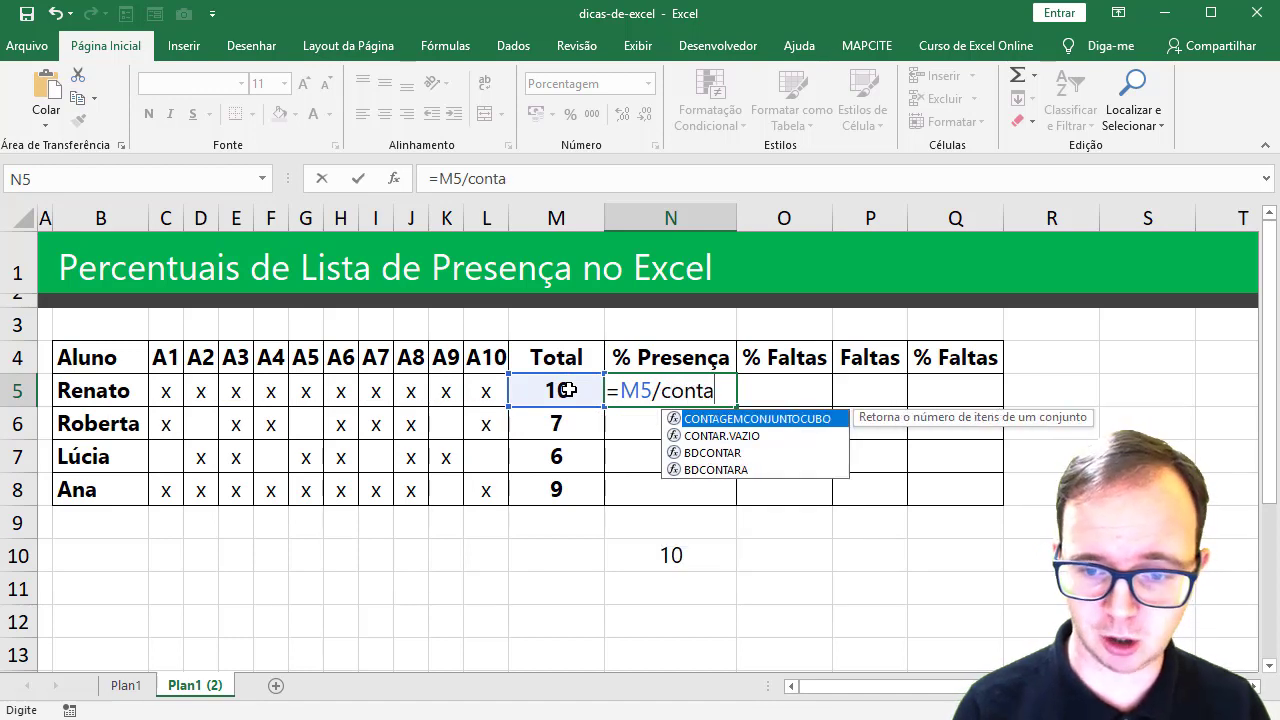
key("BackSpace")
type(".")
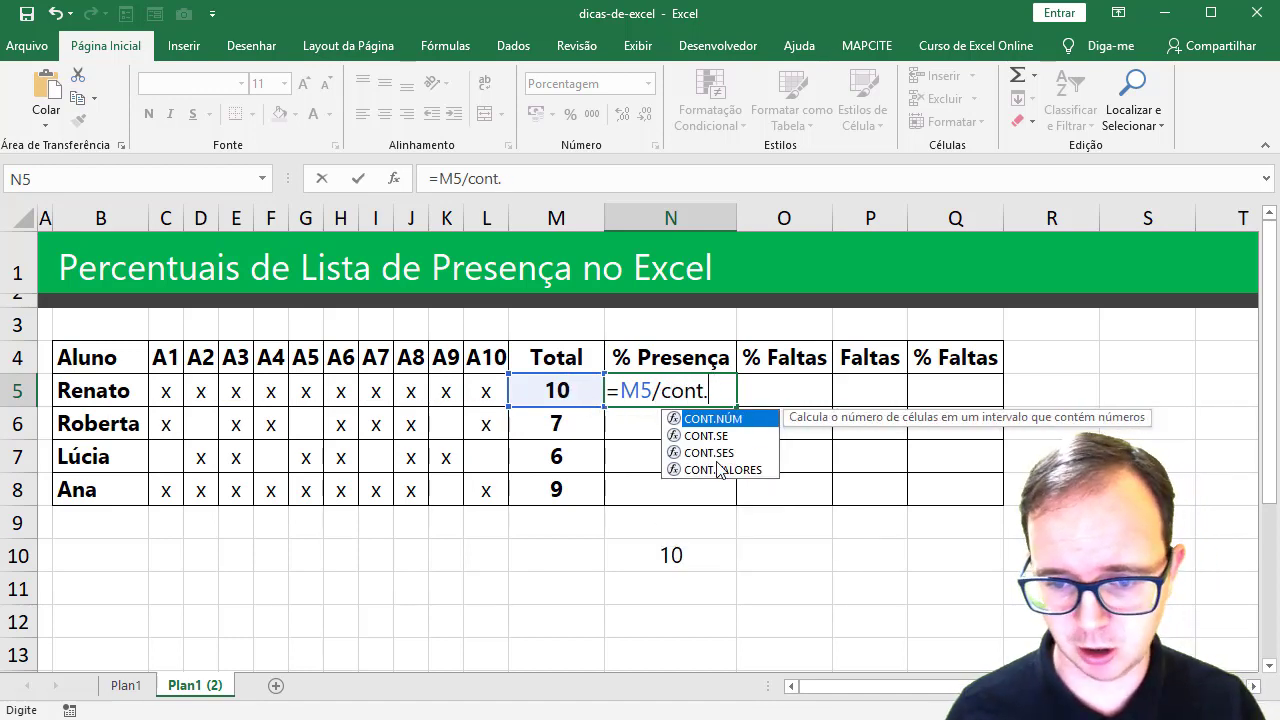
double_click(720, 469)
left_click_drag(164, 356, 493, 346)
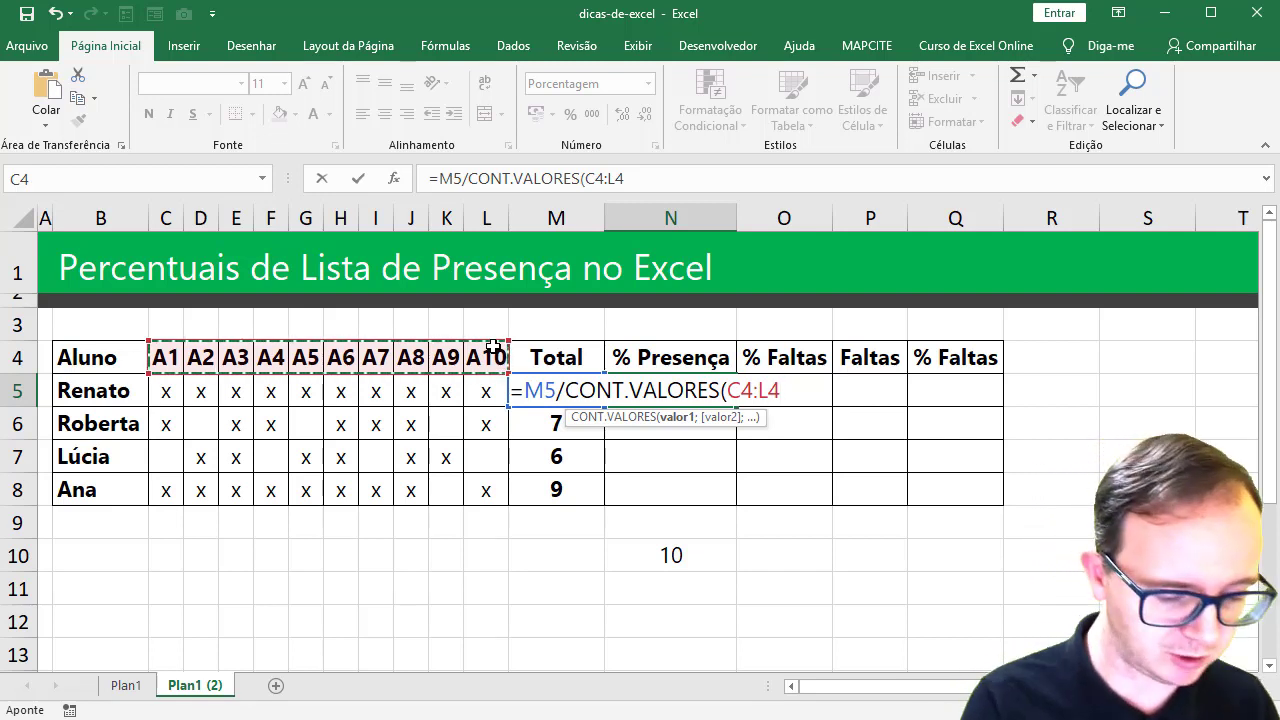
key("F4")
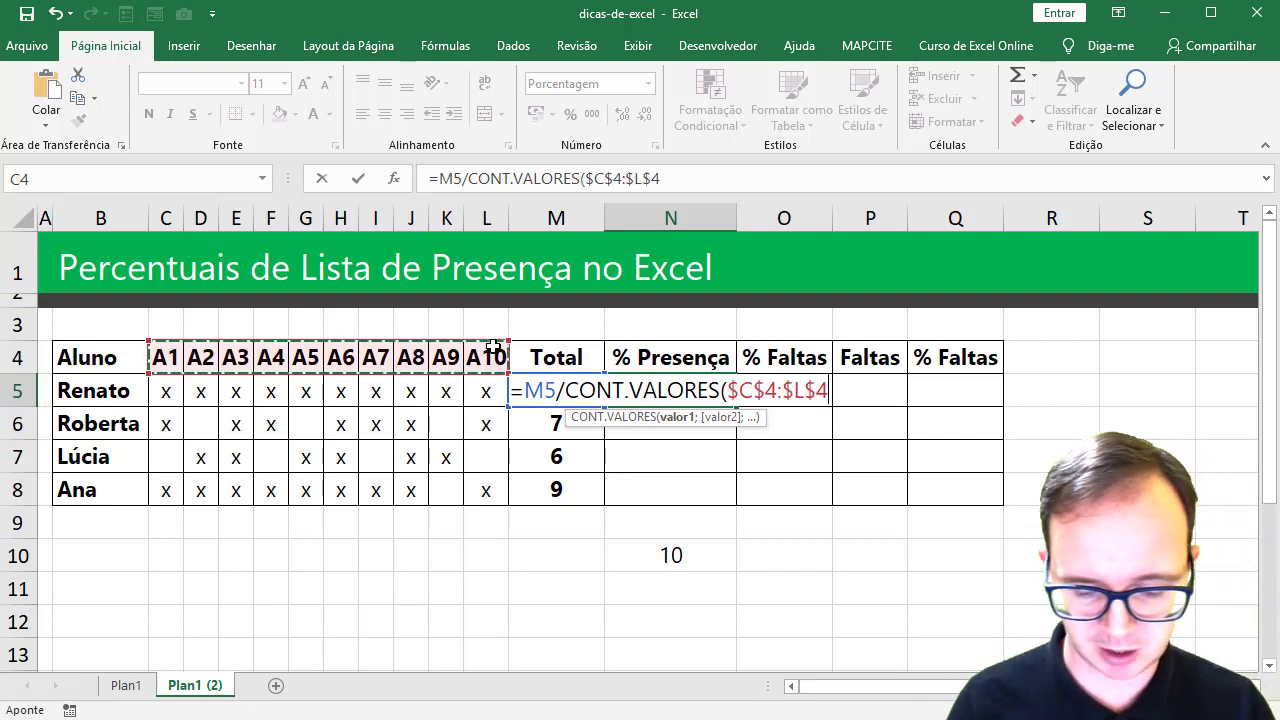
type(")")
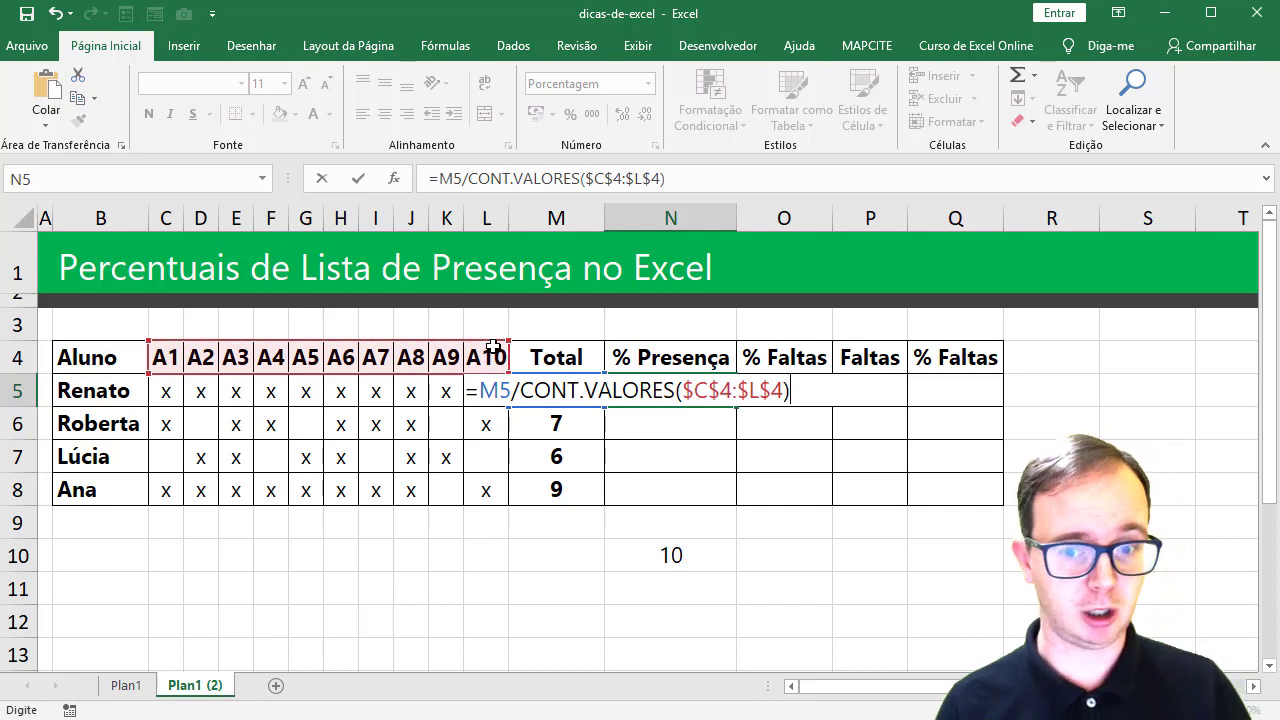
key("Return")
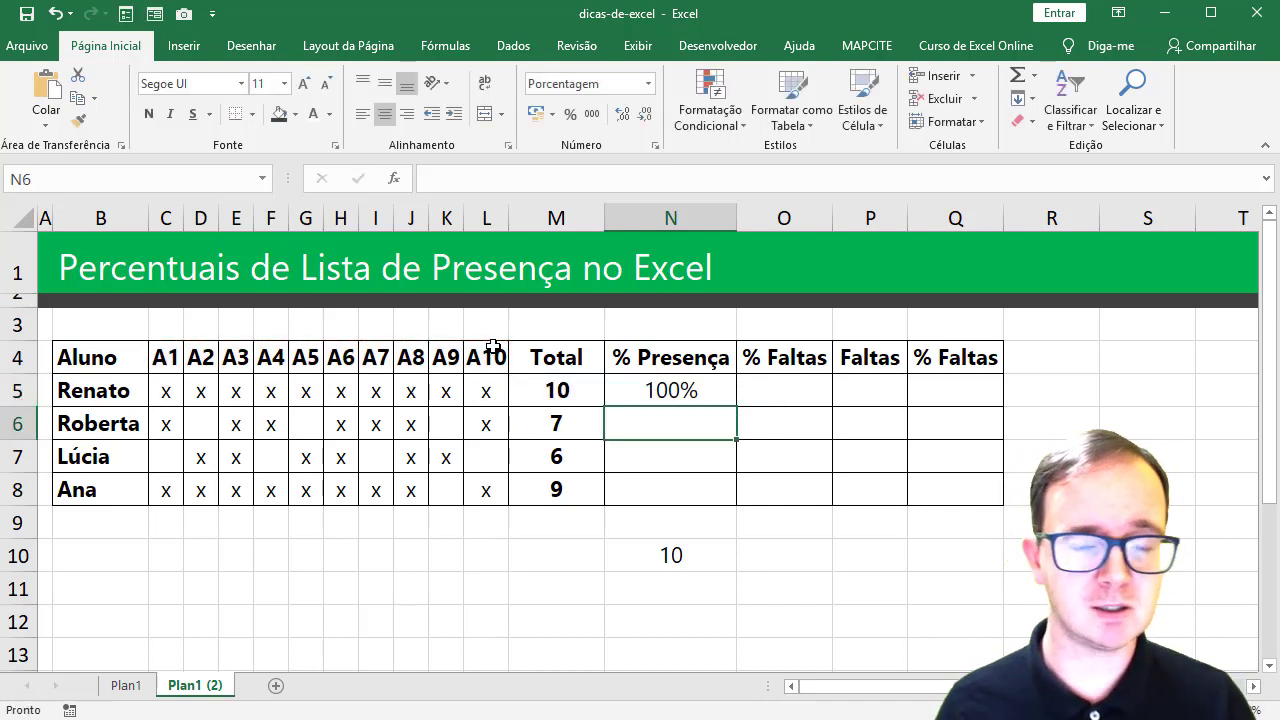
Fill the percentage formula down to N8 and keep N5:N8 in Porcentagem format
left_click(662, 391)
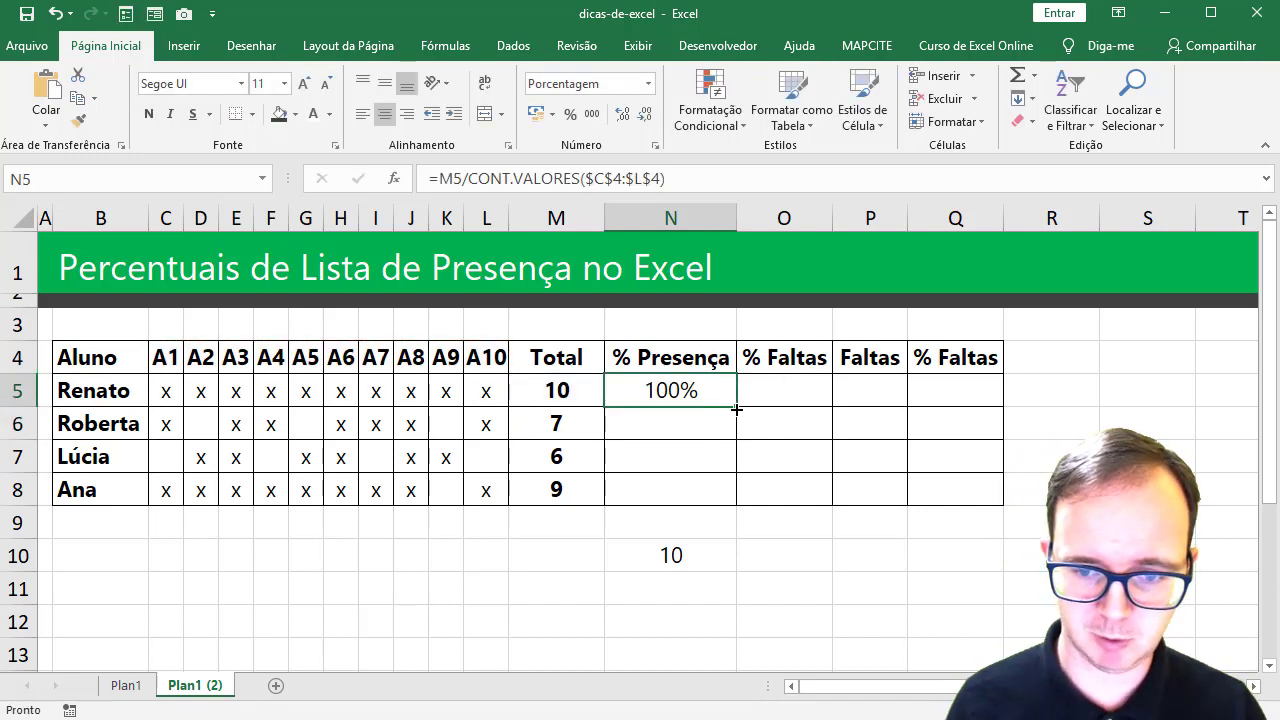
left_click_drag(737, 412, 737, 500)
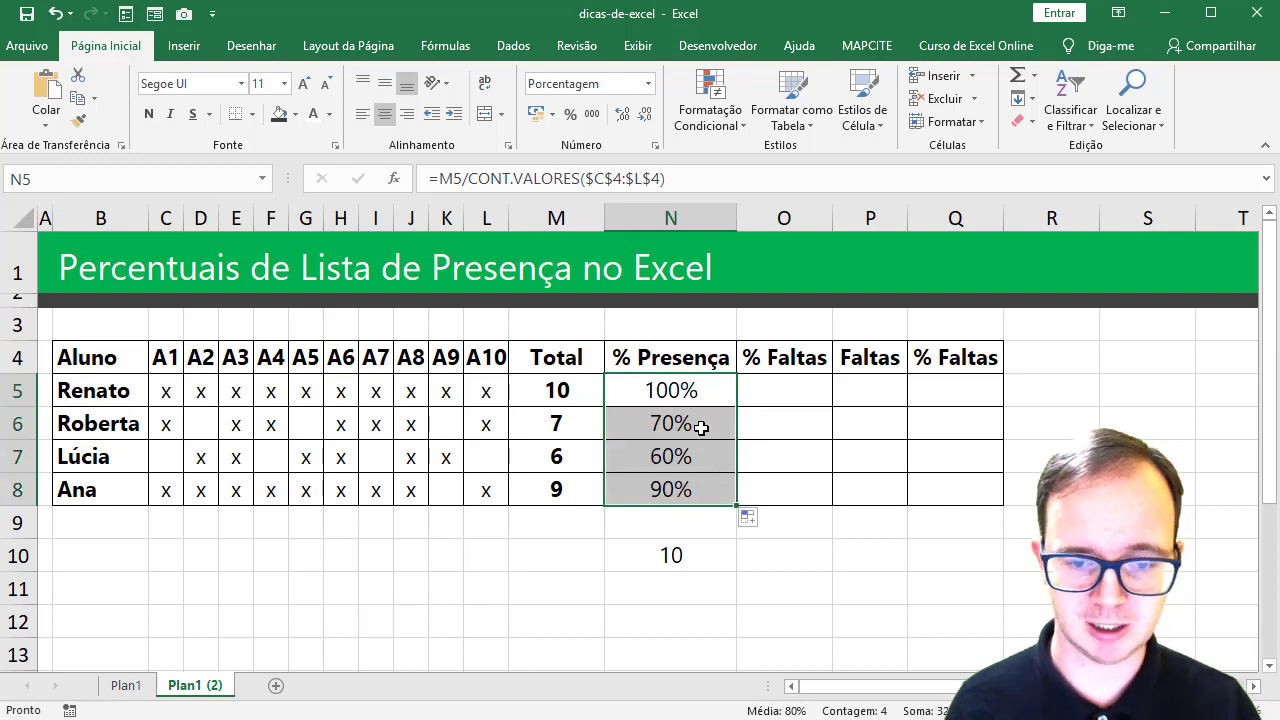
left_click(701, 427)
left_click(696, 456)
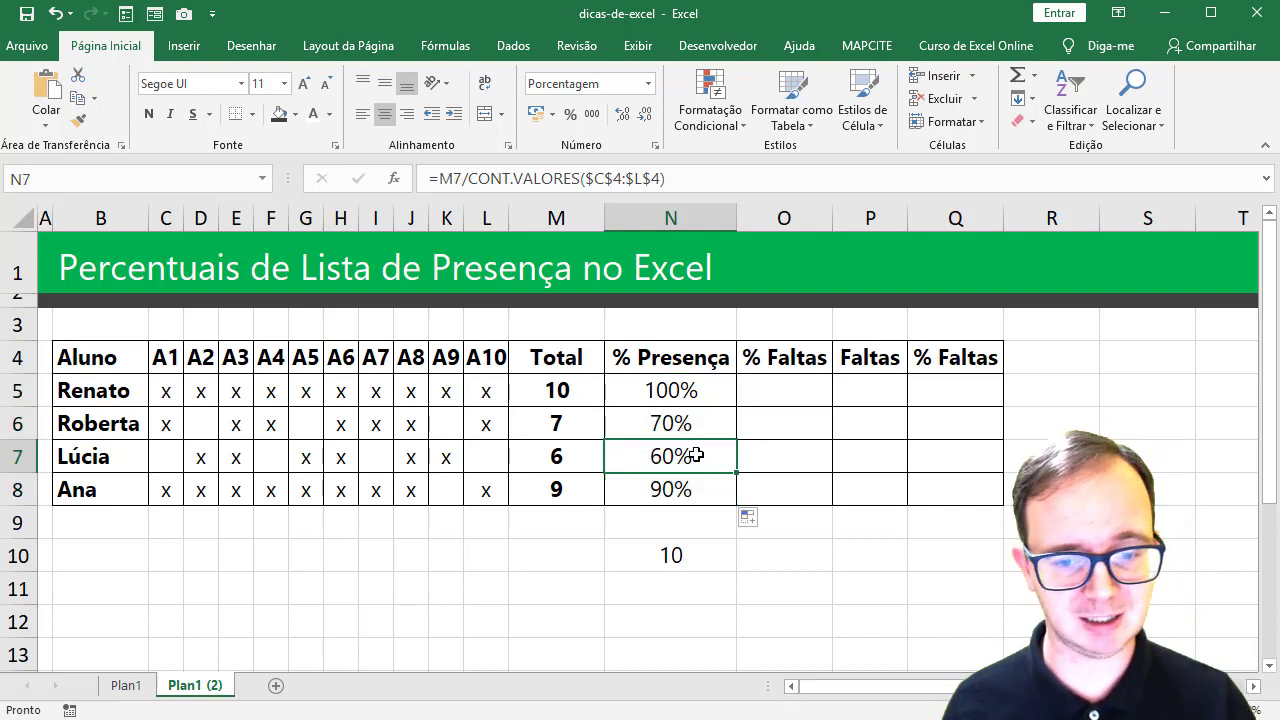
left_click(681, 488)
left_click_drag(678, 391, 677, 487)
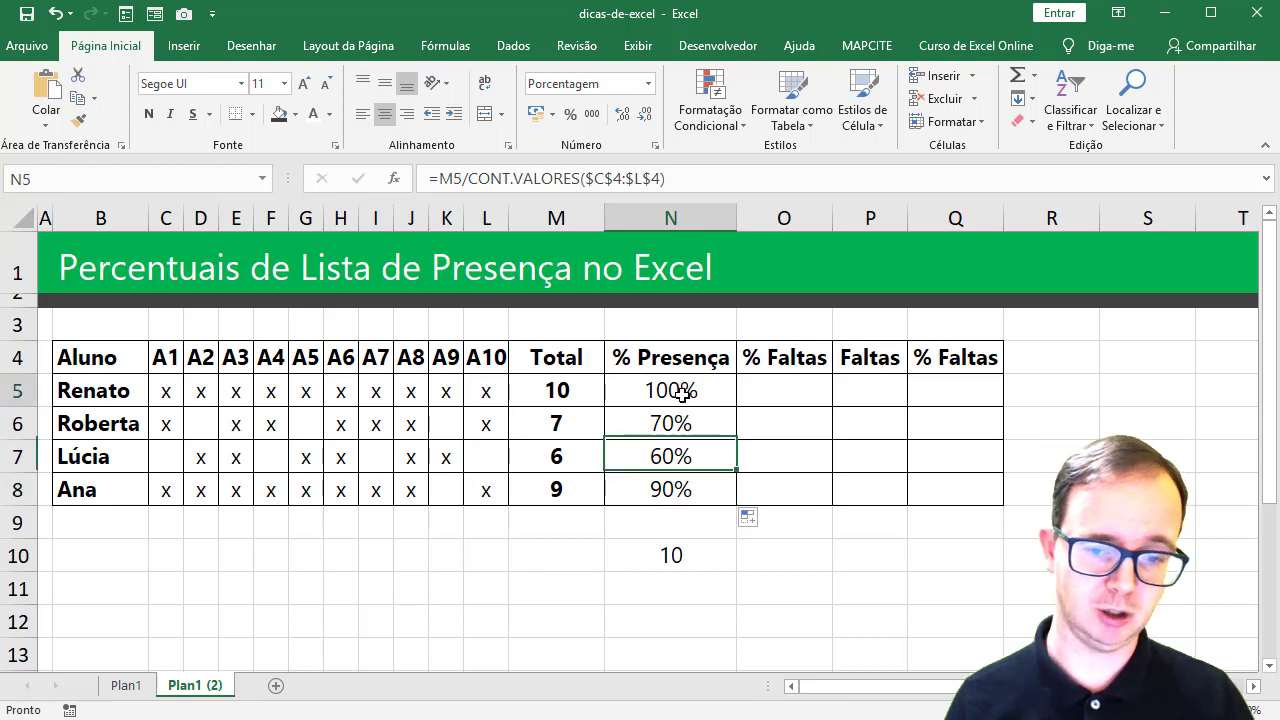
left_click(648, 84)
left_click(645, 170)
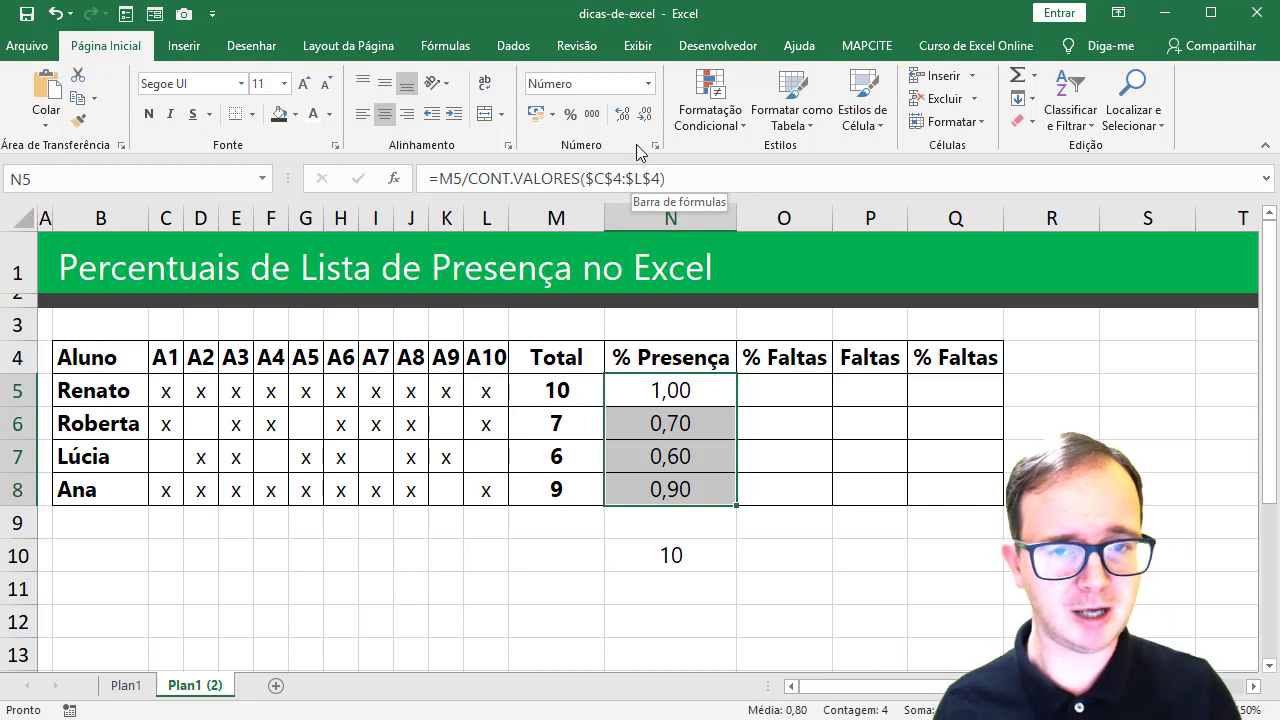
left_click(572, 113)
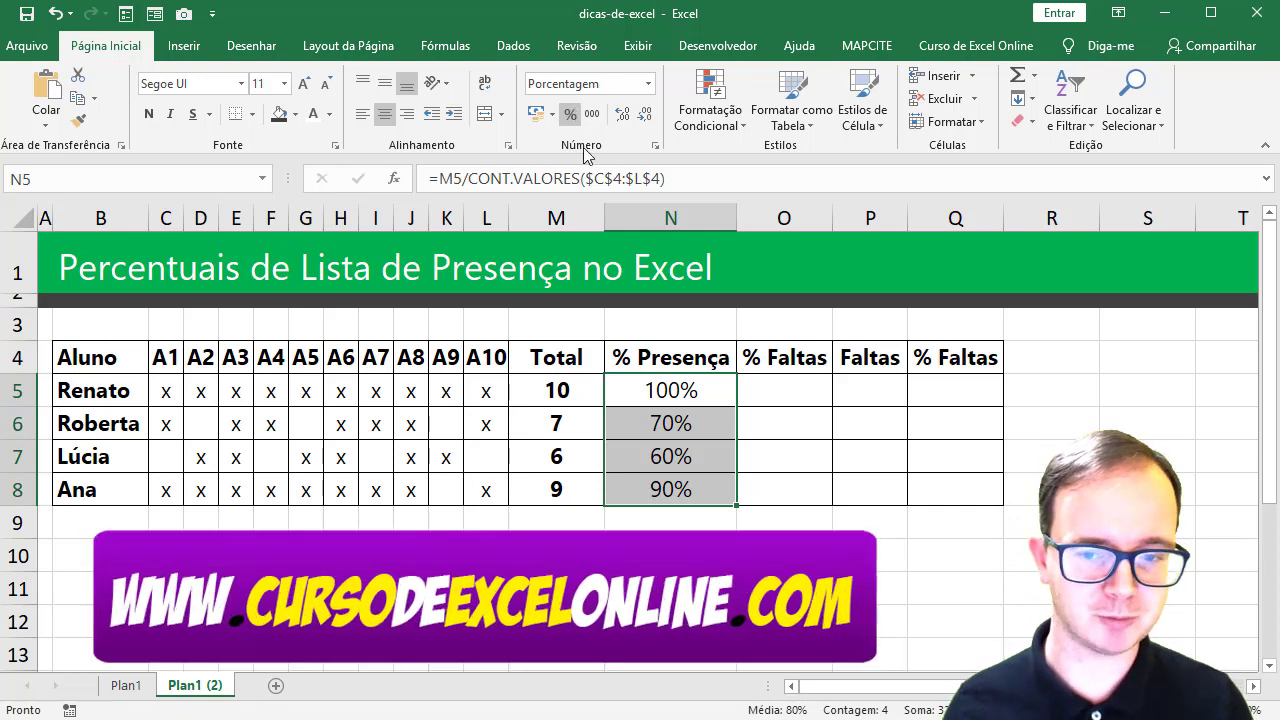
left_click(783, 388)
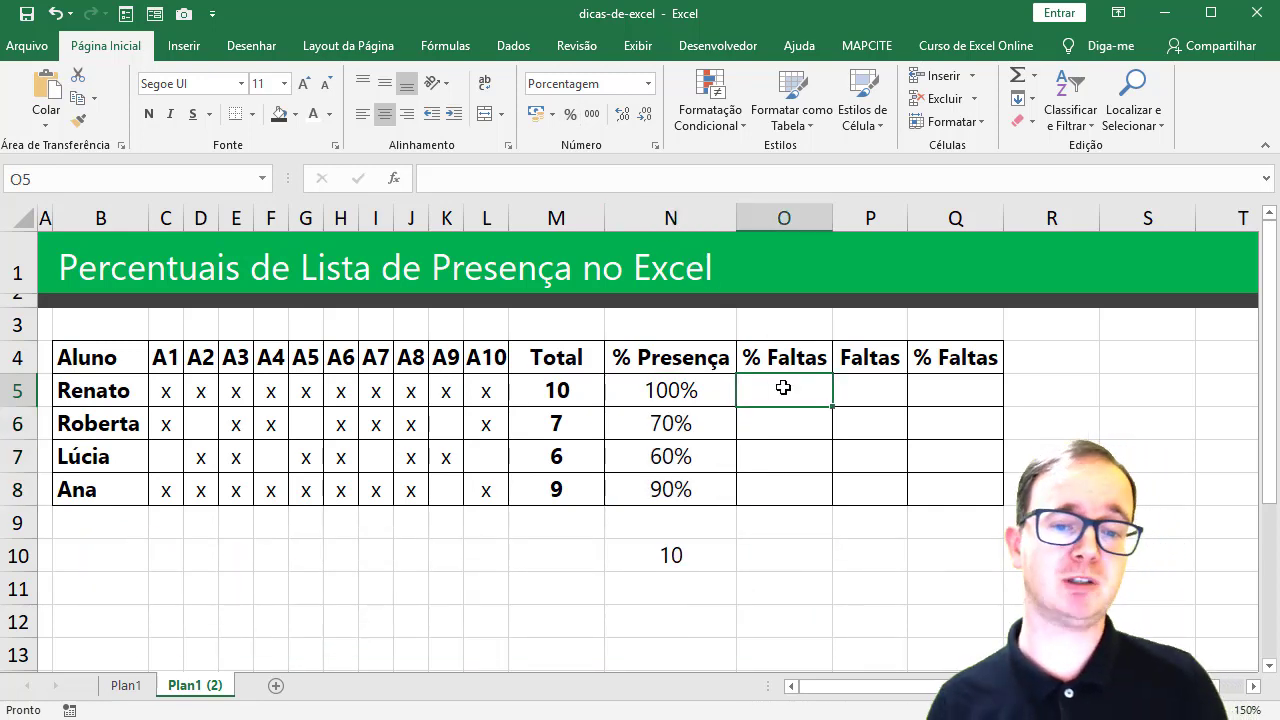
Enter =100%-N5 in O5 and fill it down to O8
type("=")
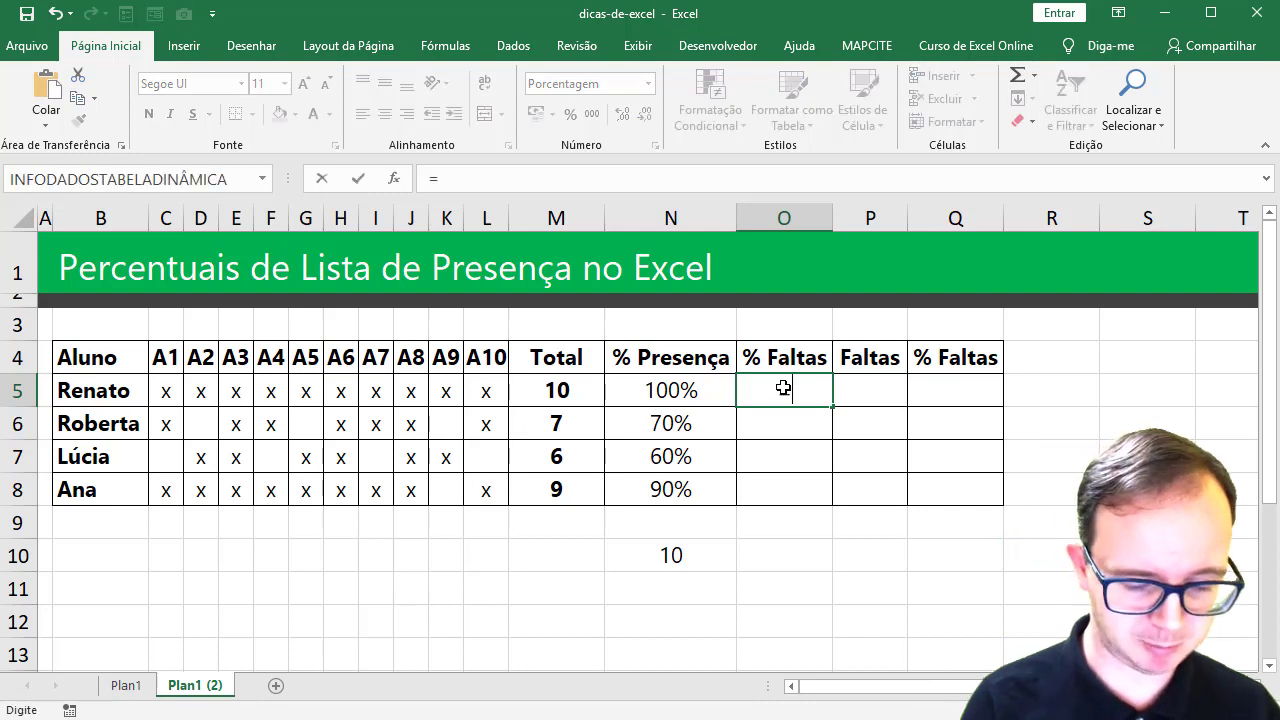
type("100%-")
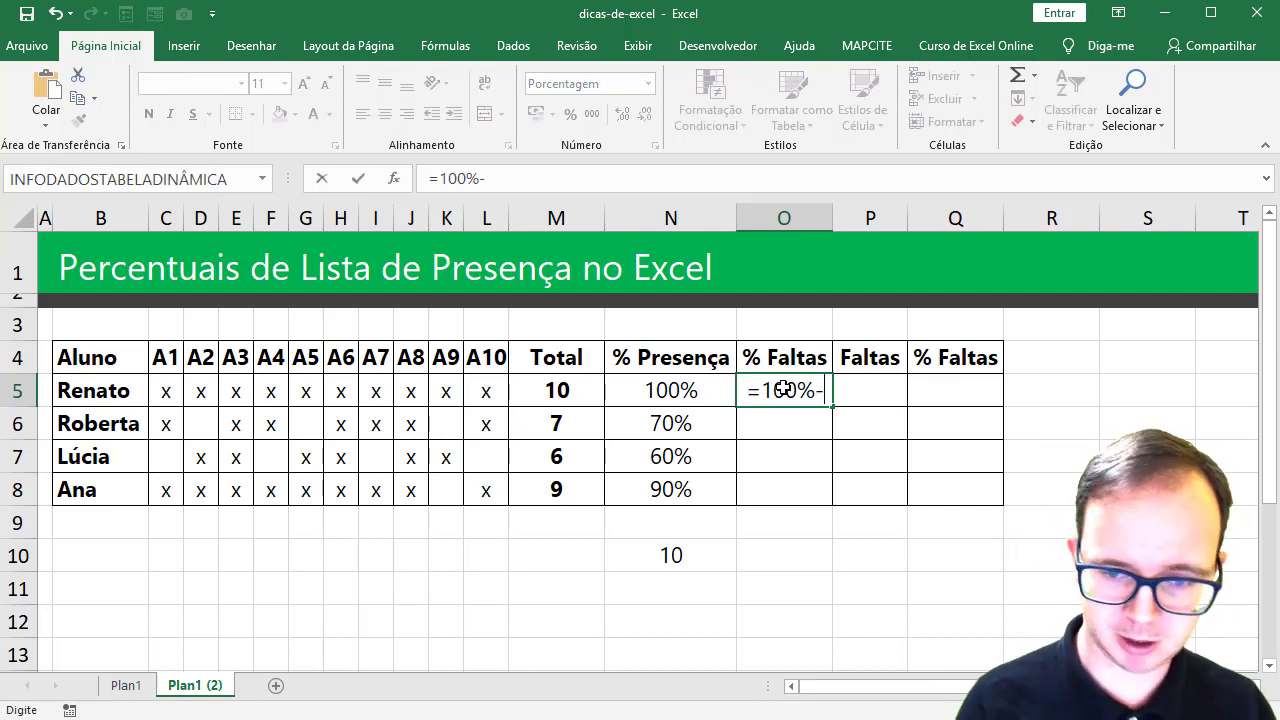
left_click(683, 386)
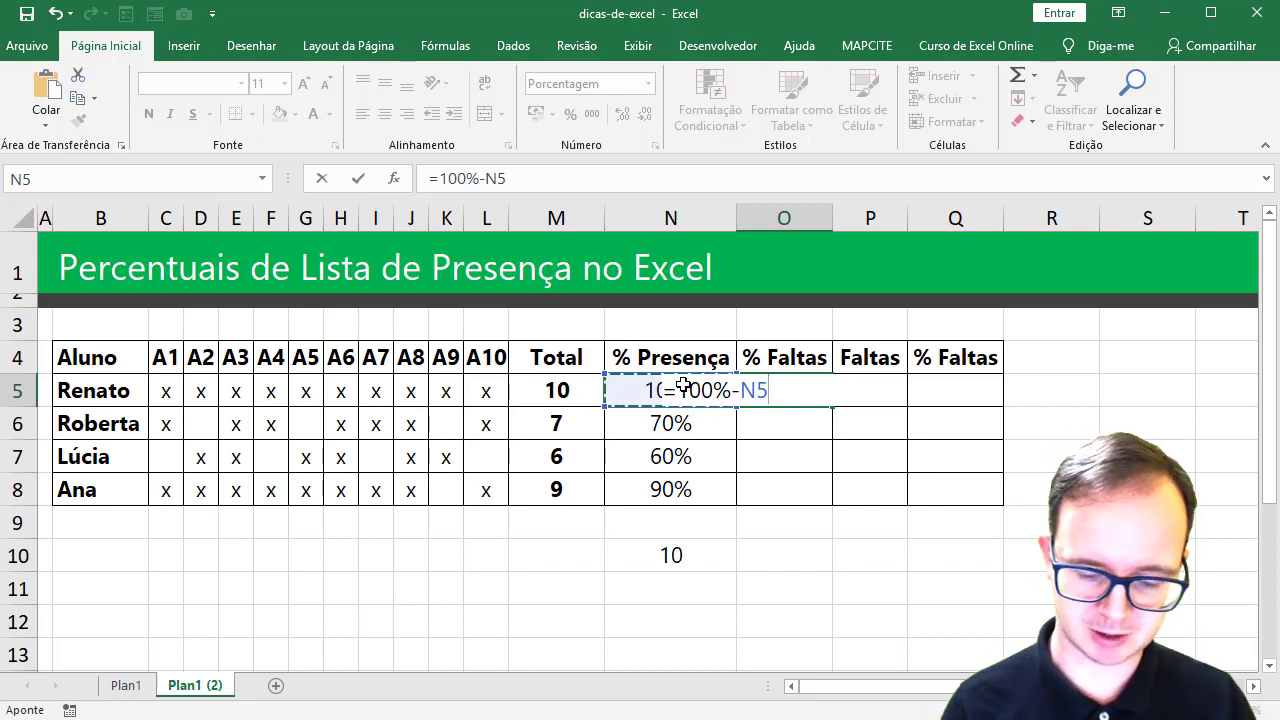
key("Return")
left_click(820, 388)
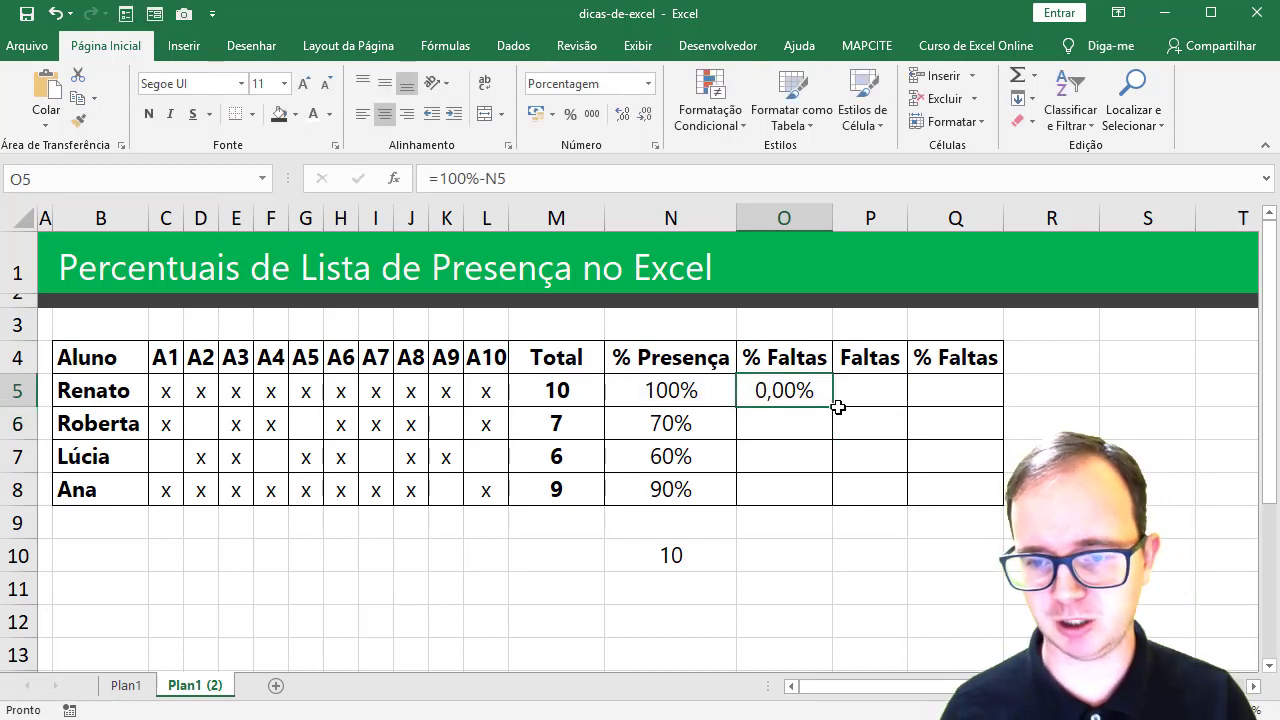
left_click_drag(834, 406, 834, 505)
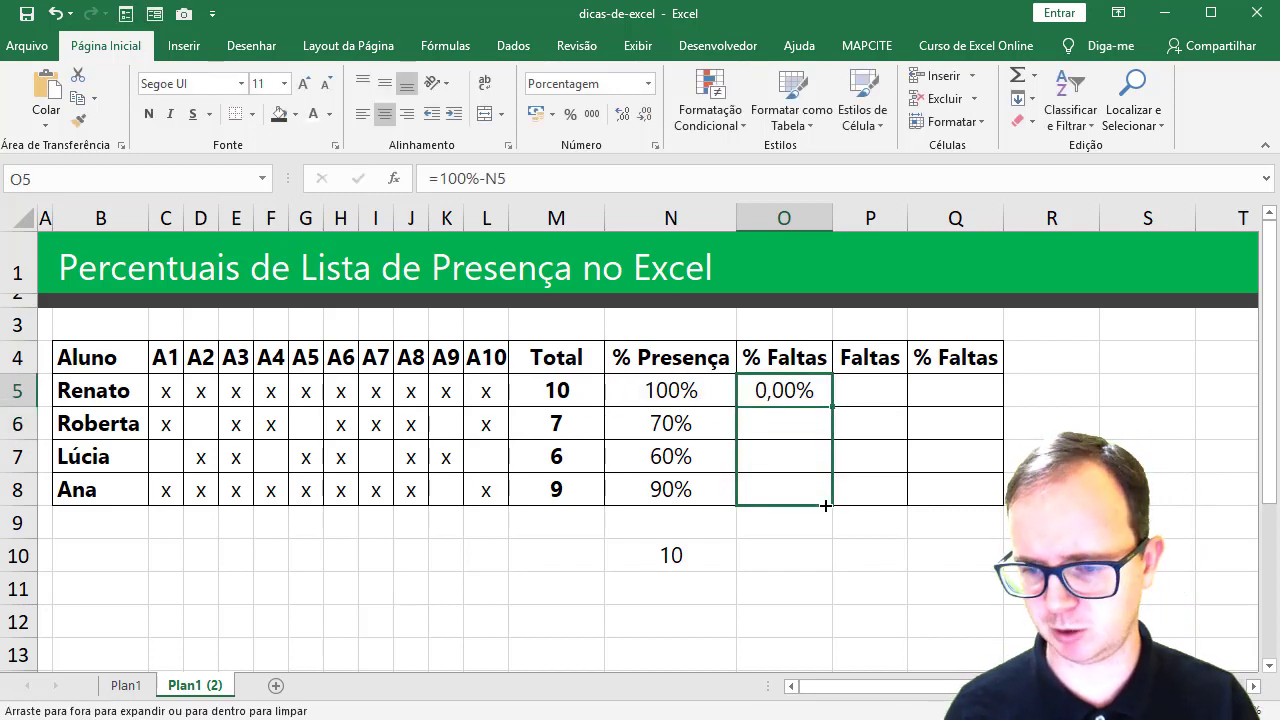
left_click(792, 425)
left_click(792, 452)
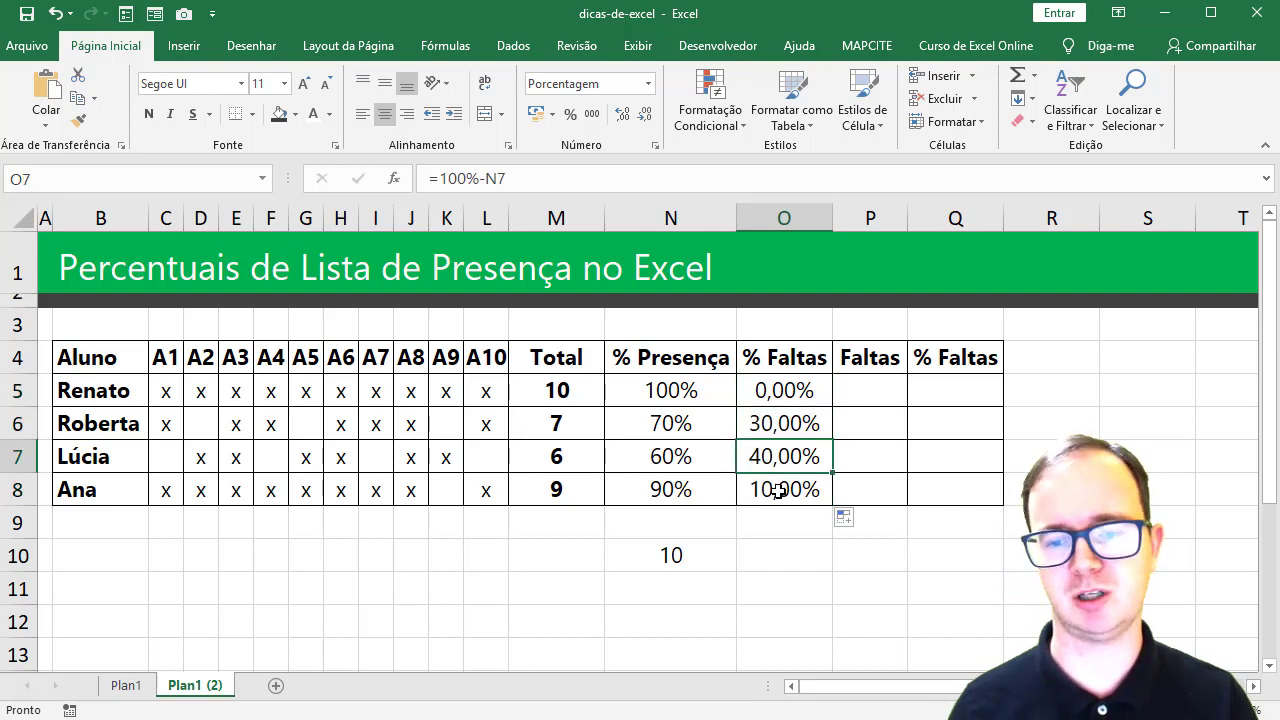
left_click(778, 491)
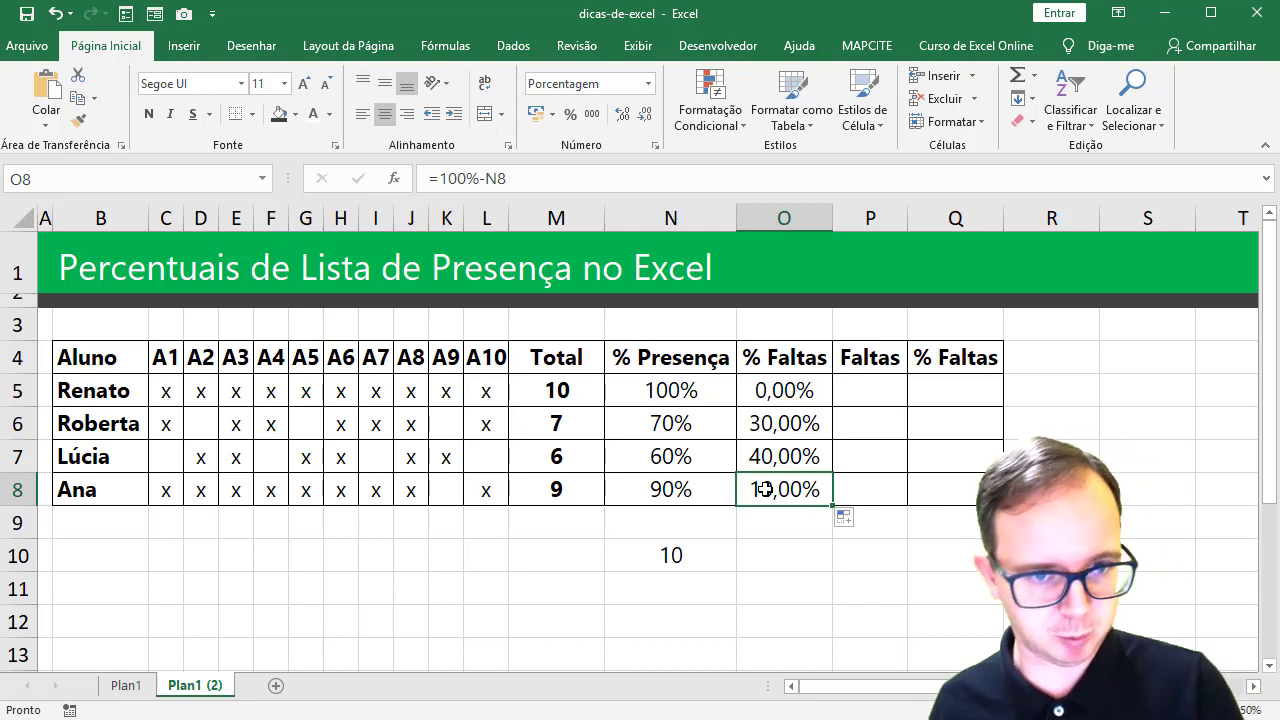
Enter =CONT.SE(C5:L5;"") in P5 and fill it down to P8, giving 0, 3, 4 and 1
left_click(868, 393)
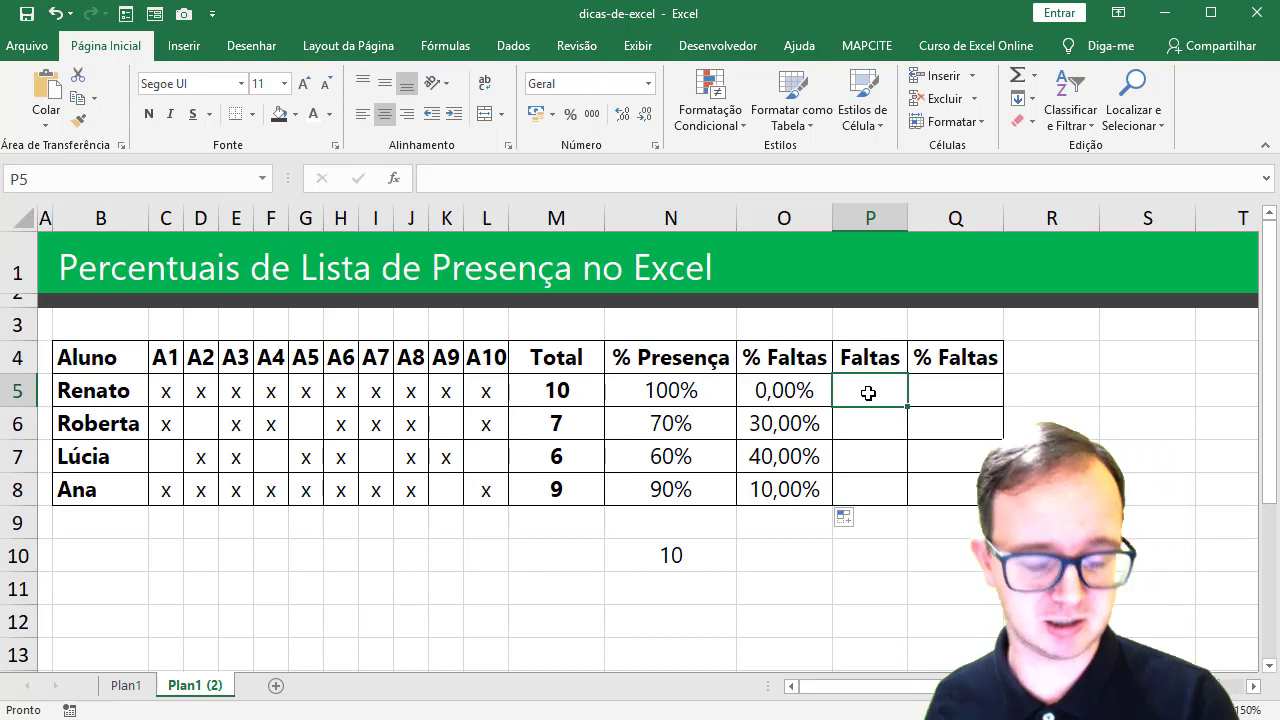
type("=cont.s")
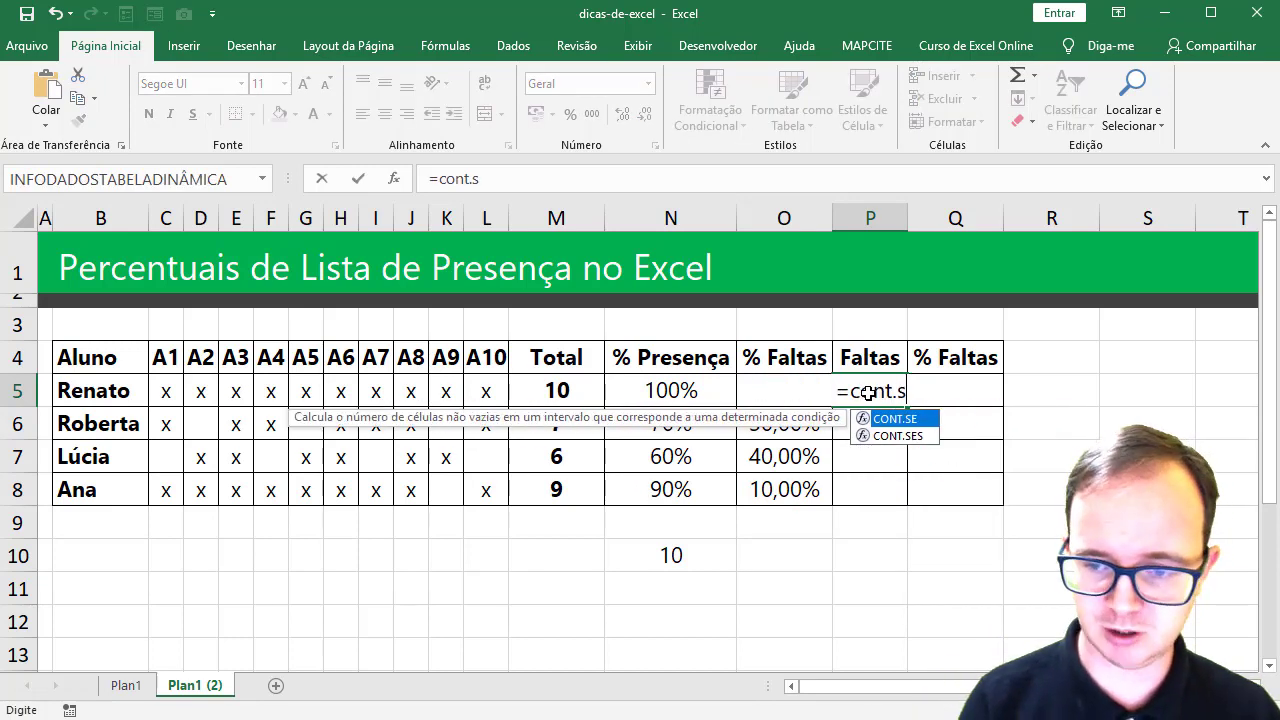
type("e(")
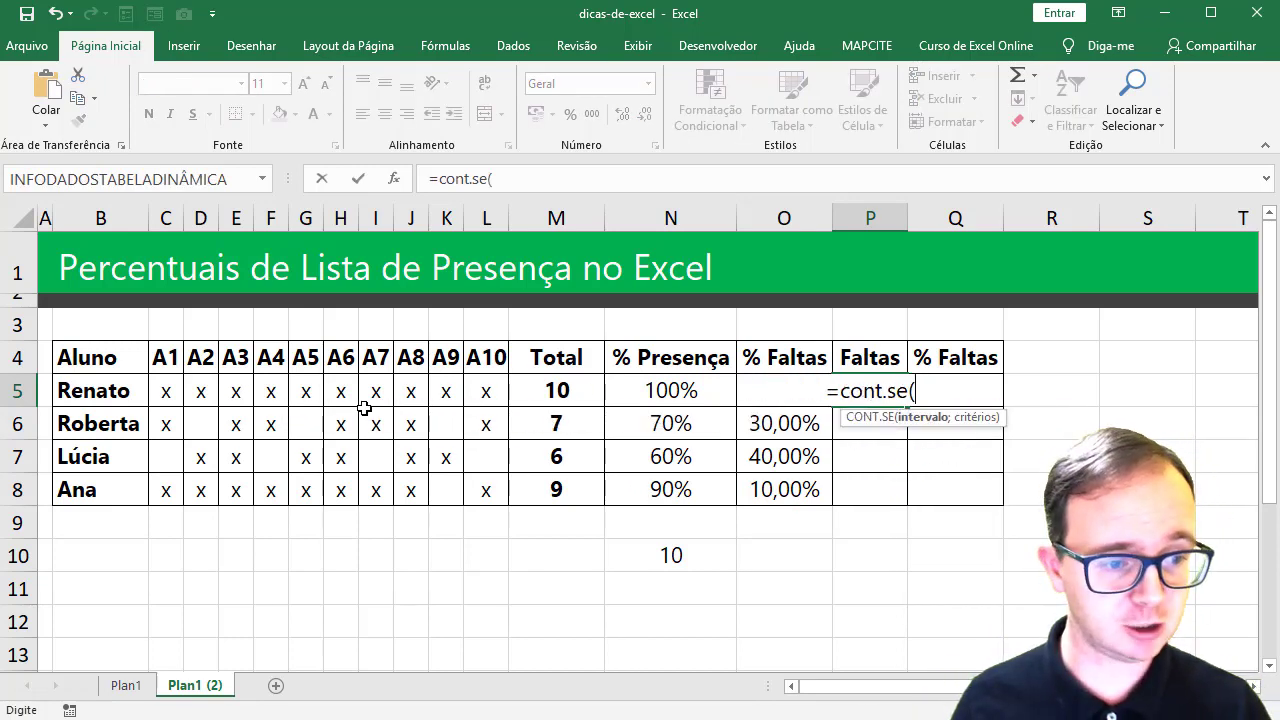
left_click_drag(163, 391, 468, 392)
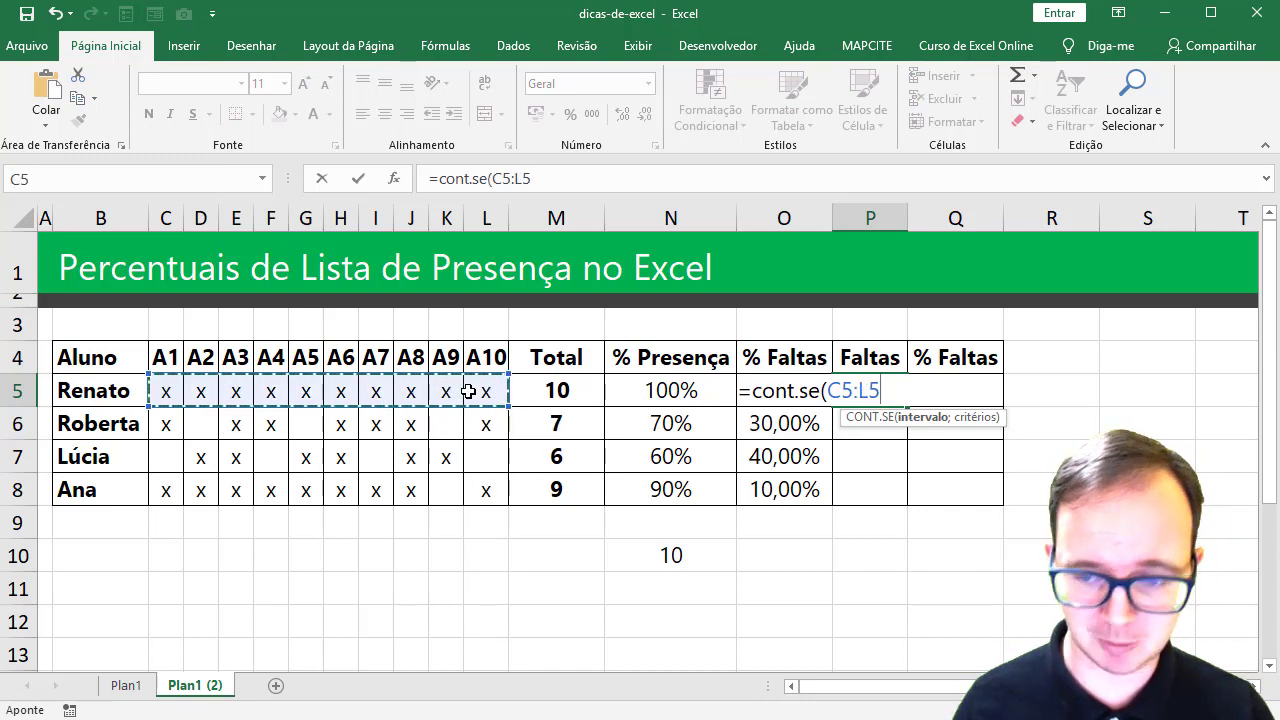
type(";")
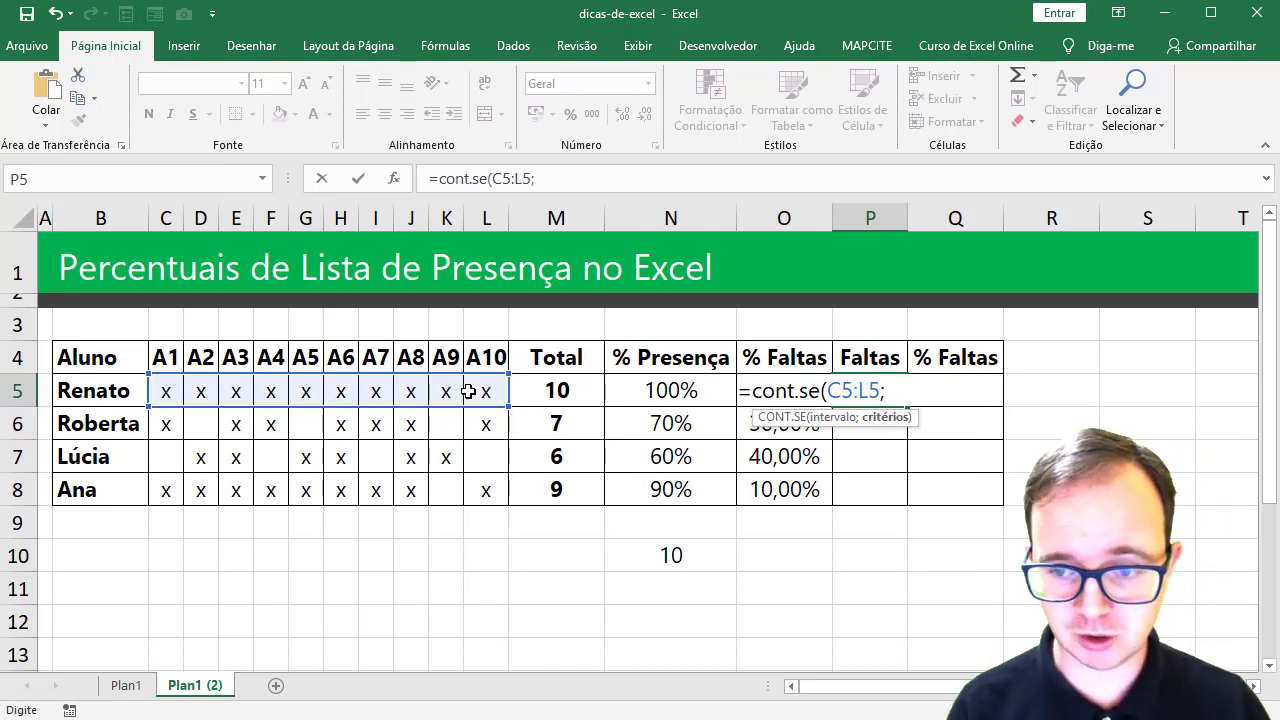
type("\"\")")
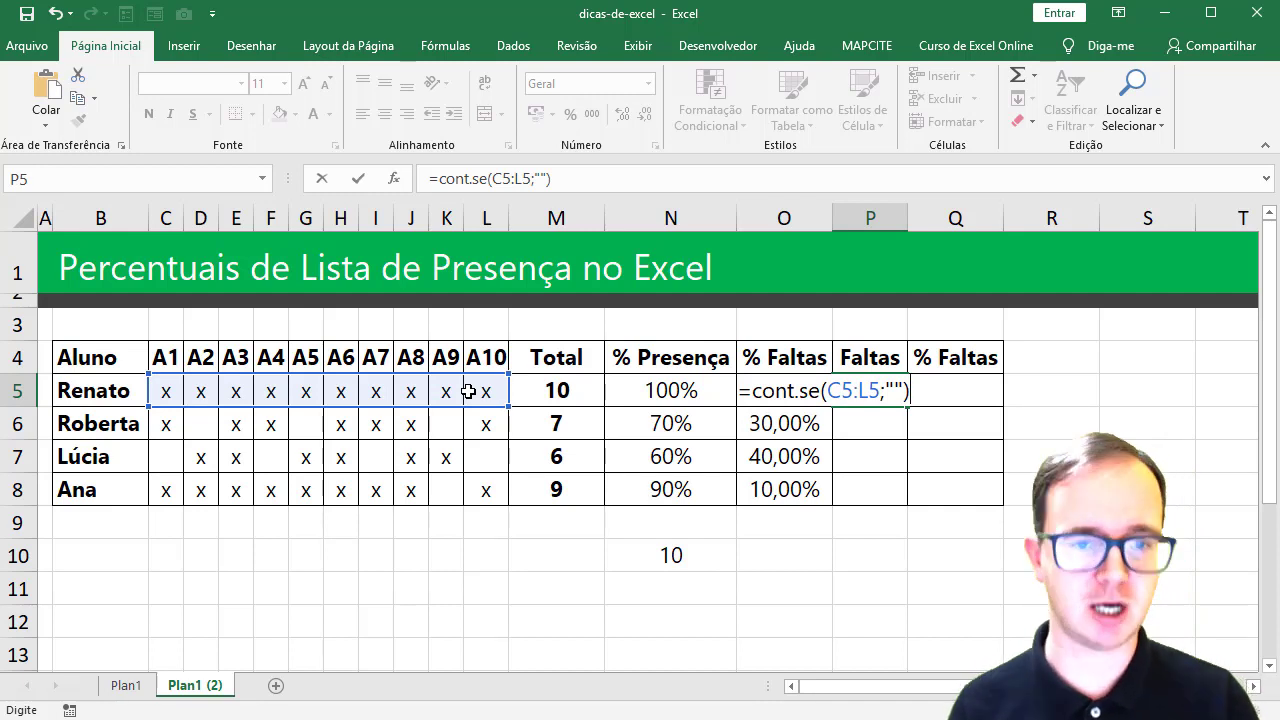
key("Return")
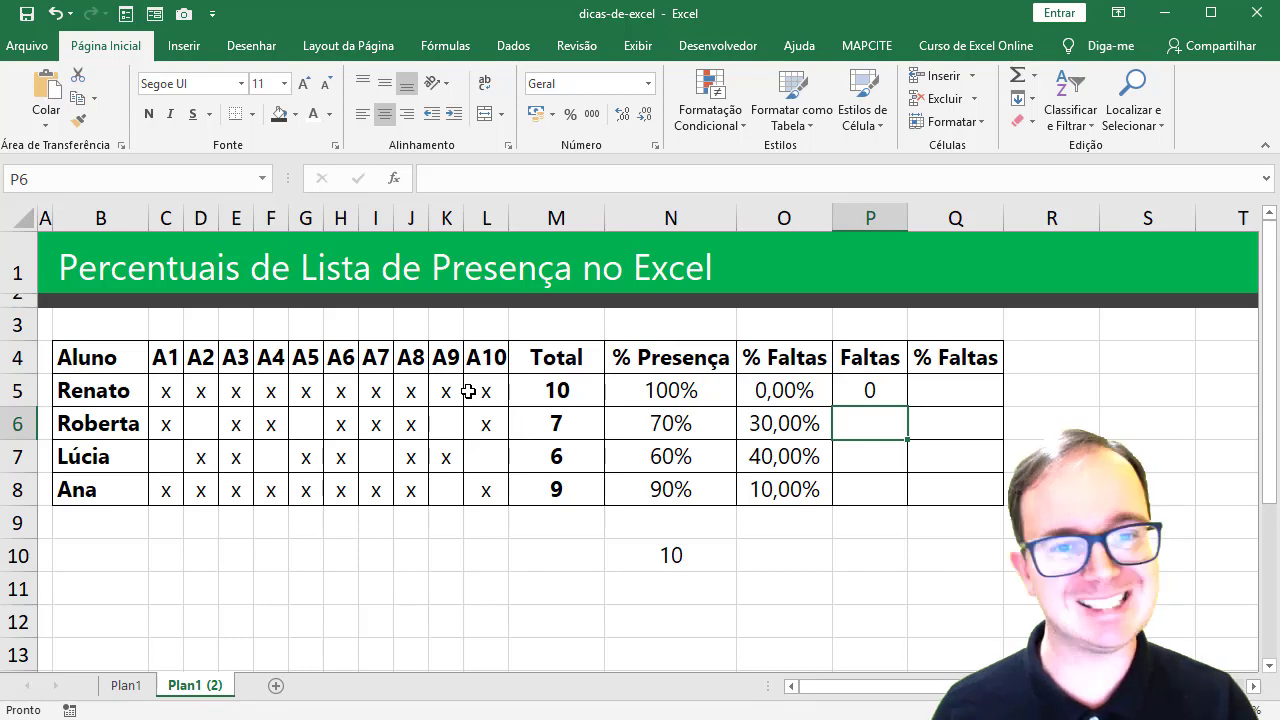
left_click(869, 393)
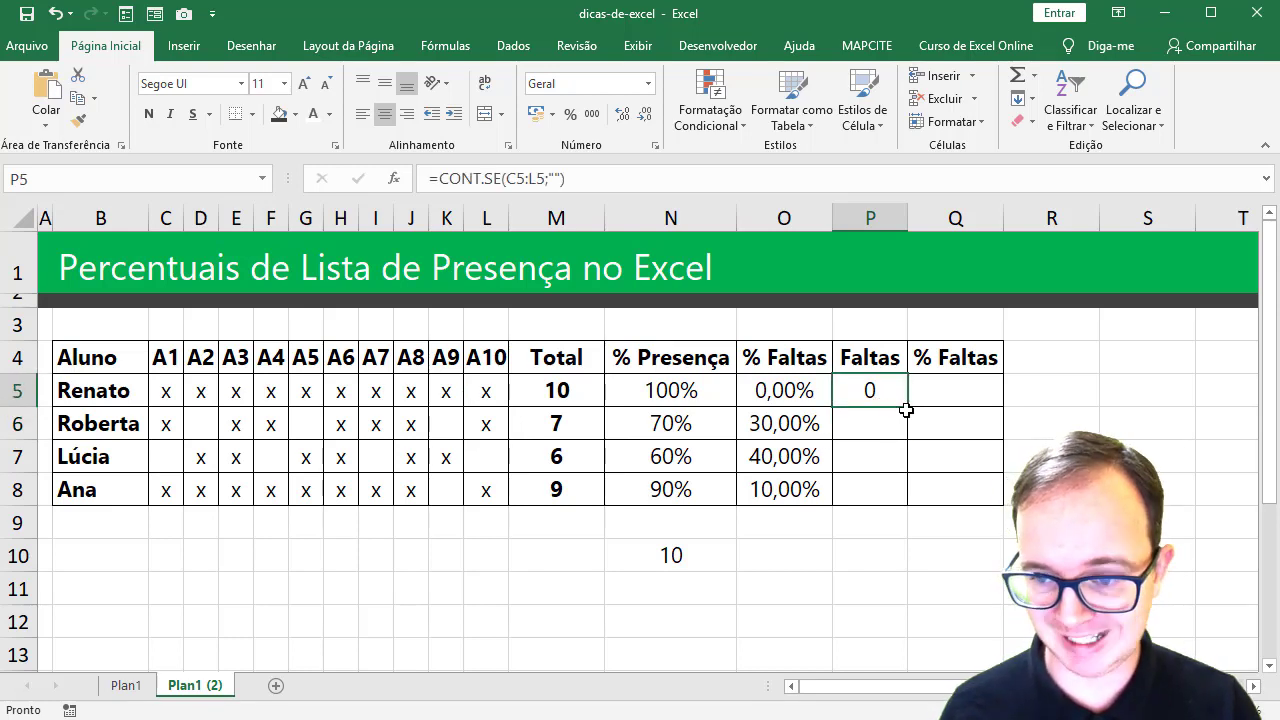
left_click_drag(908, 406, 900, 500)
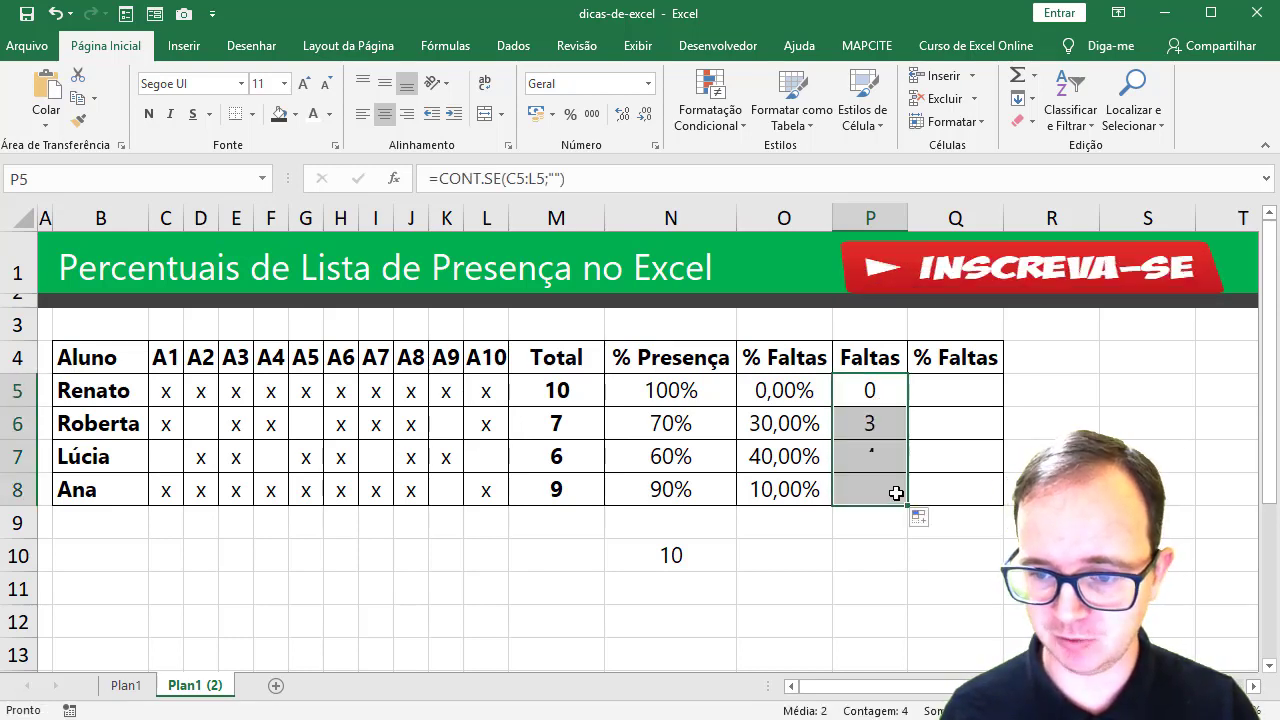
left_click(870, 424)
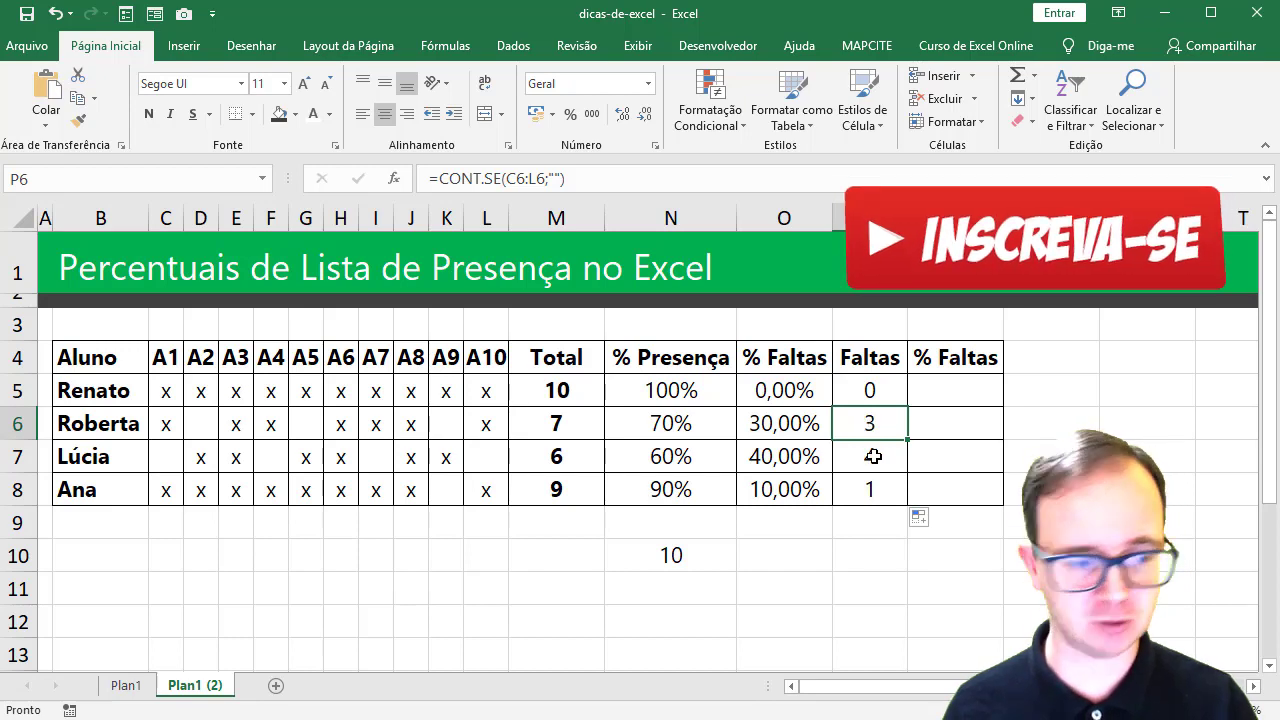
left_click(873, 457)
left_click(878, 490)
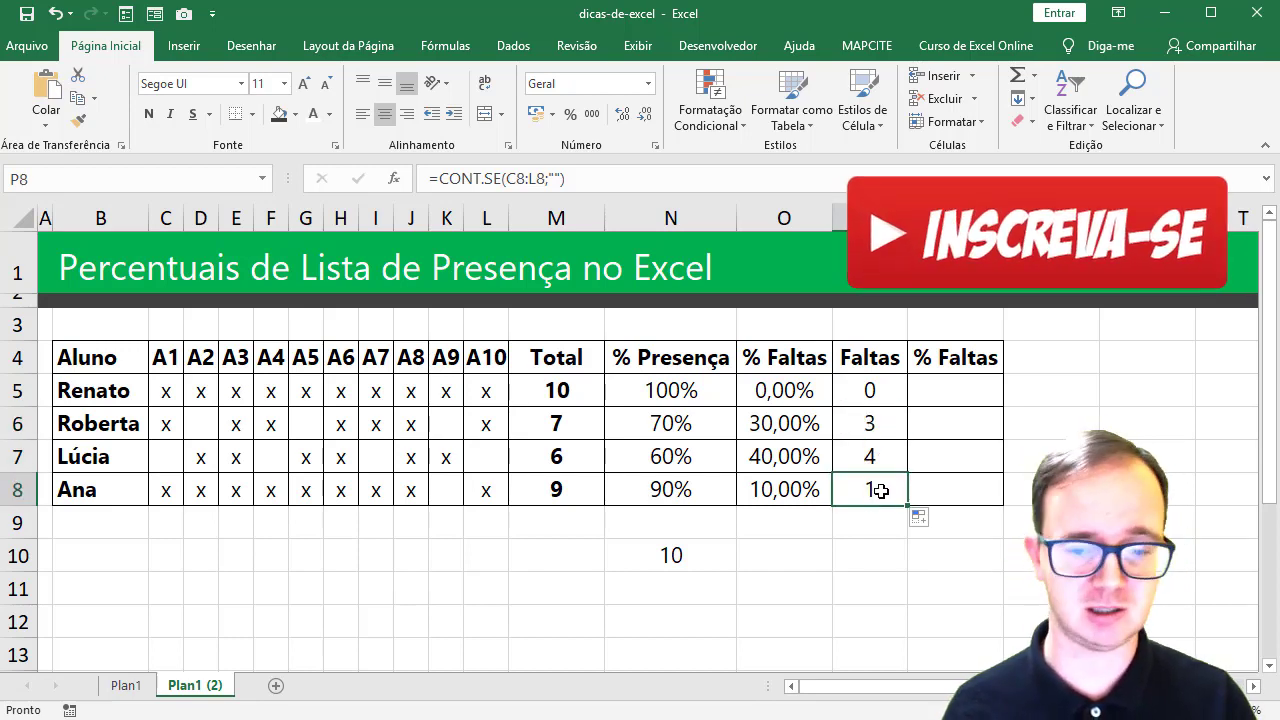
left_click(945, 391)
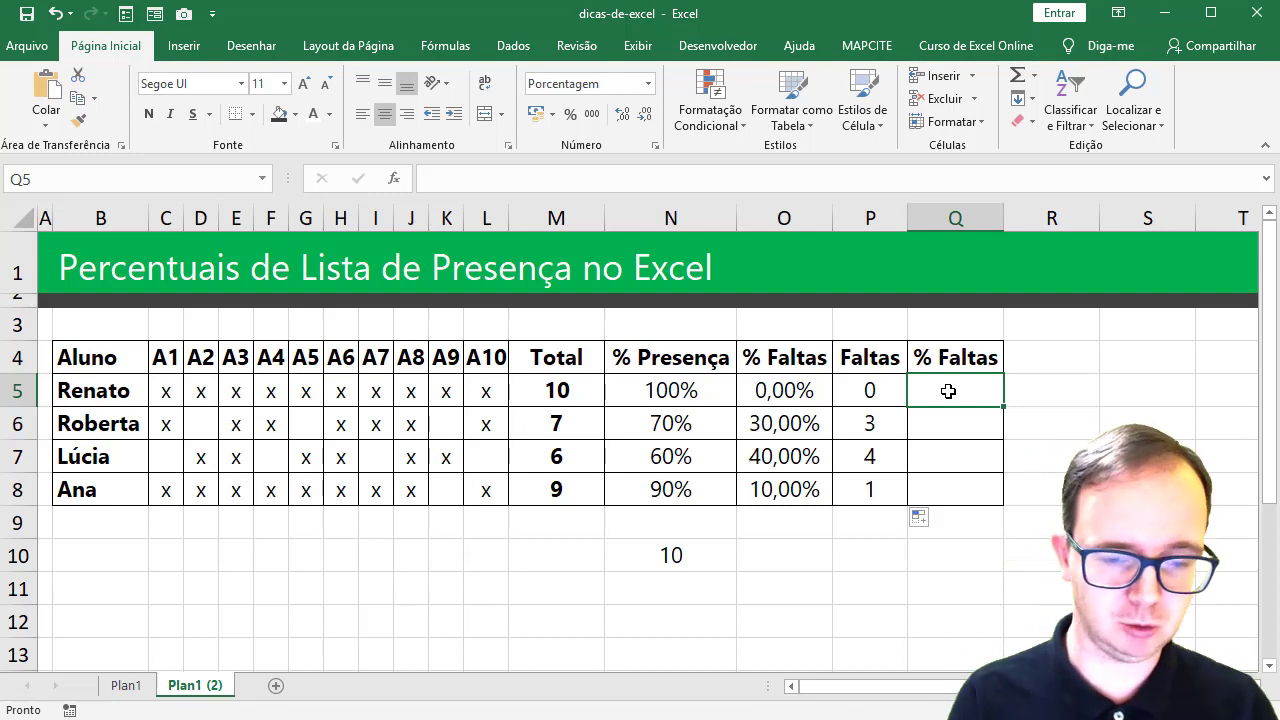
Enter =P5/CONT.VALORES($C$4:$L$4) in Q5 for the first student's absence percentage
type("=")
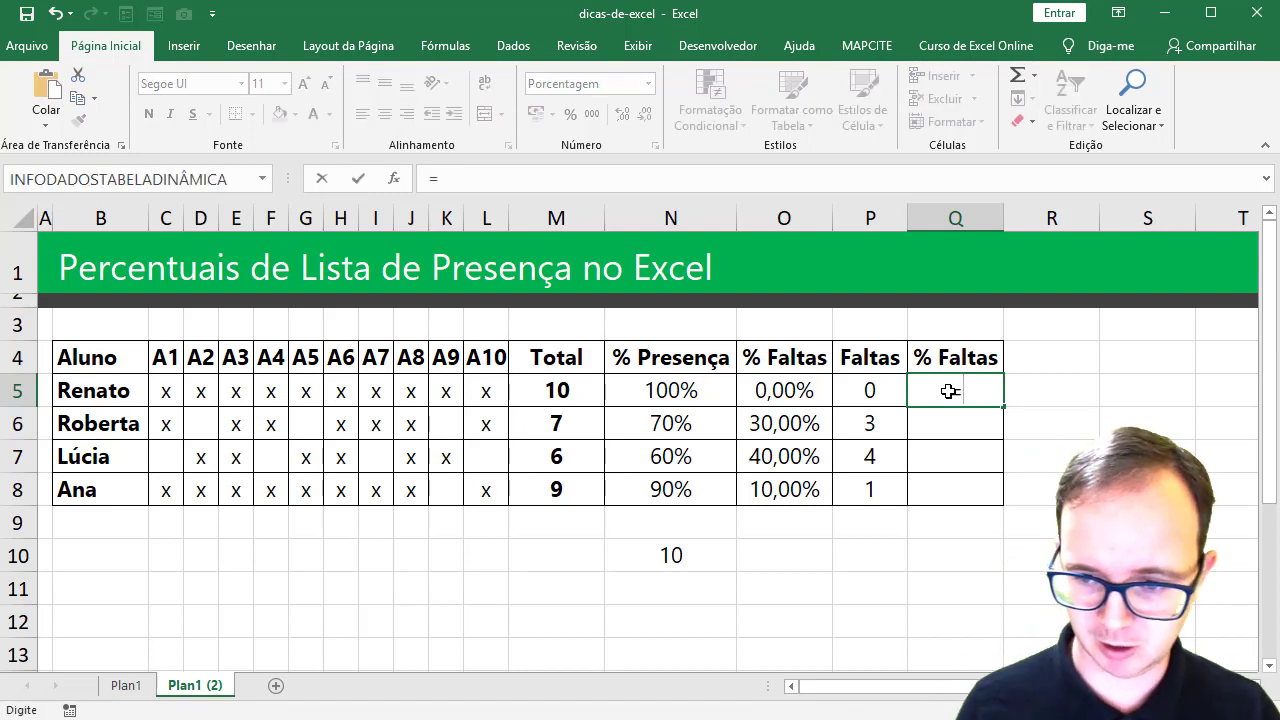
left_click(873, 390)
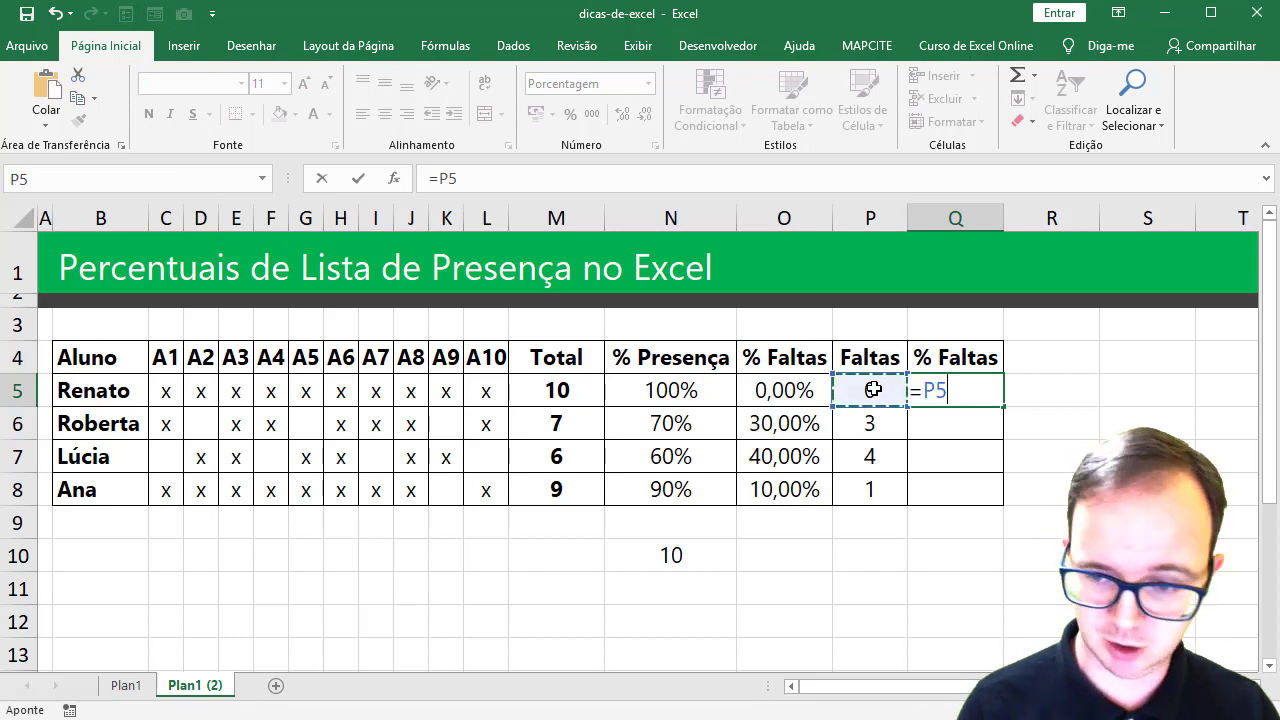
type("/cont.val")
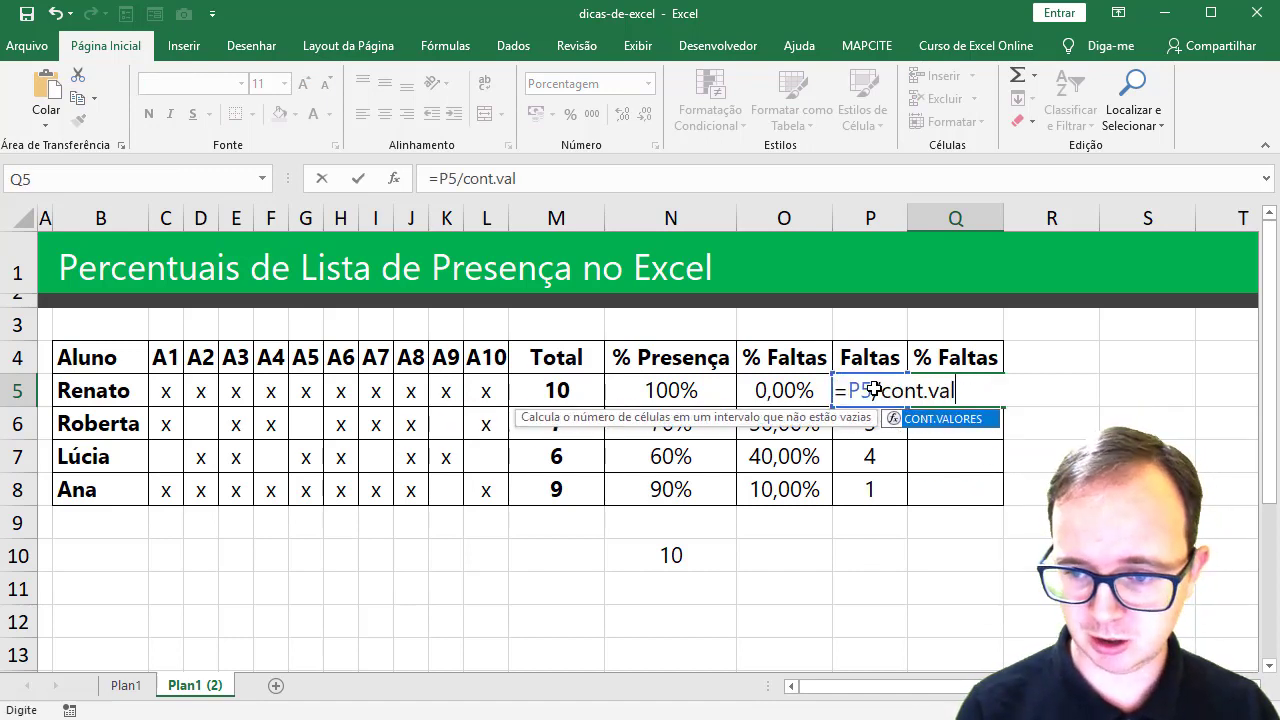
type("ores(")
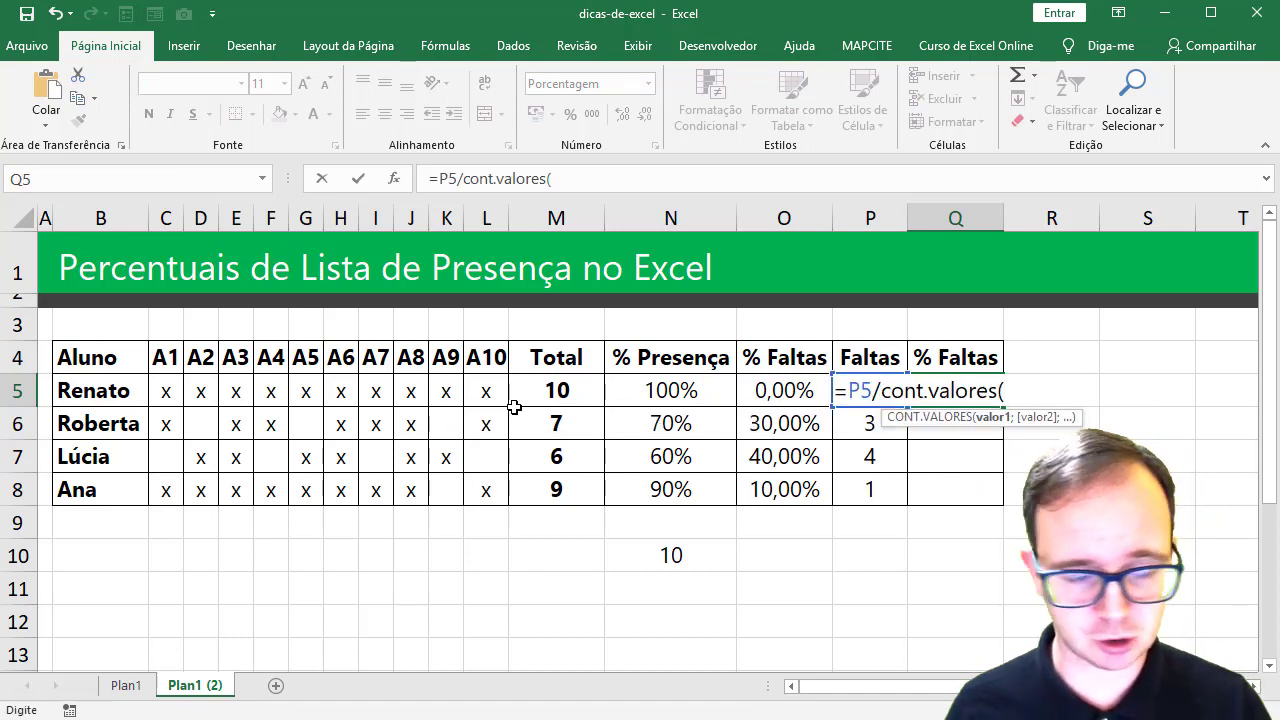
left_click_drag(165, 358, 479, 358)
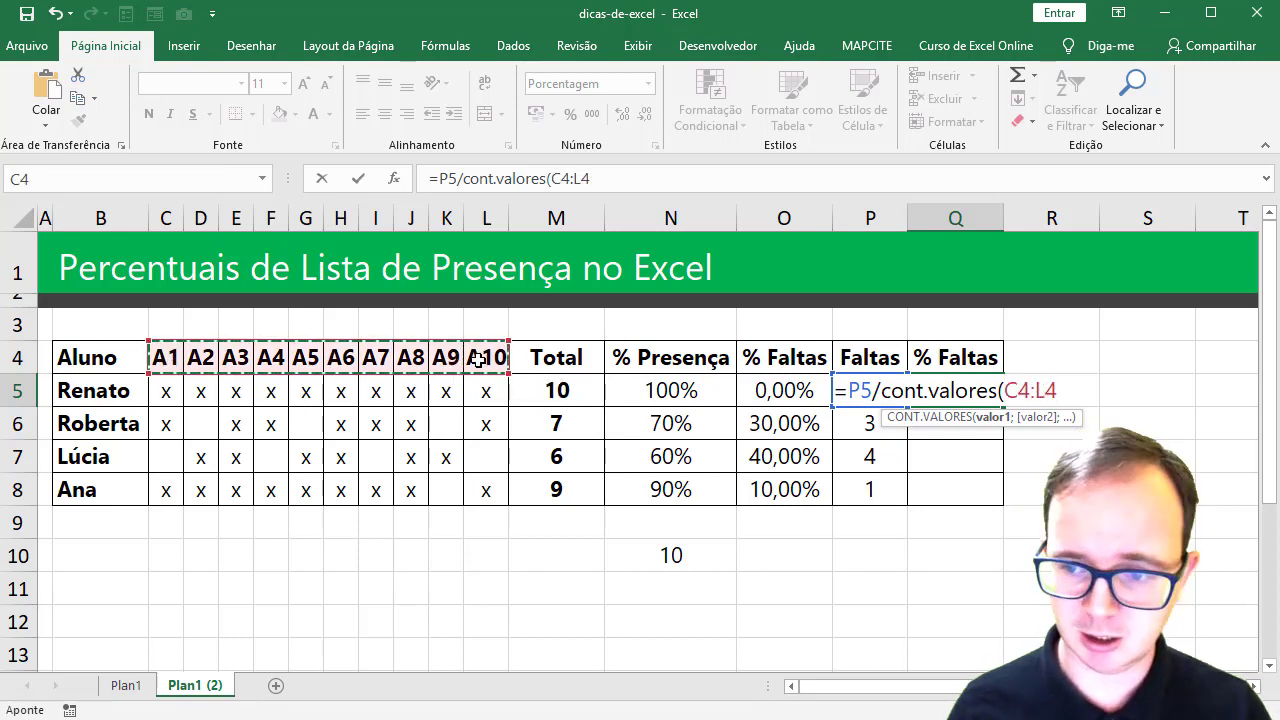
key("F4")
type(")")
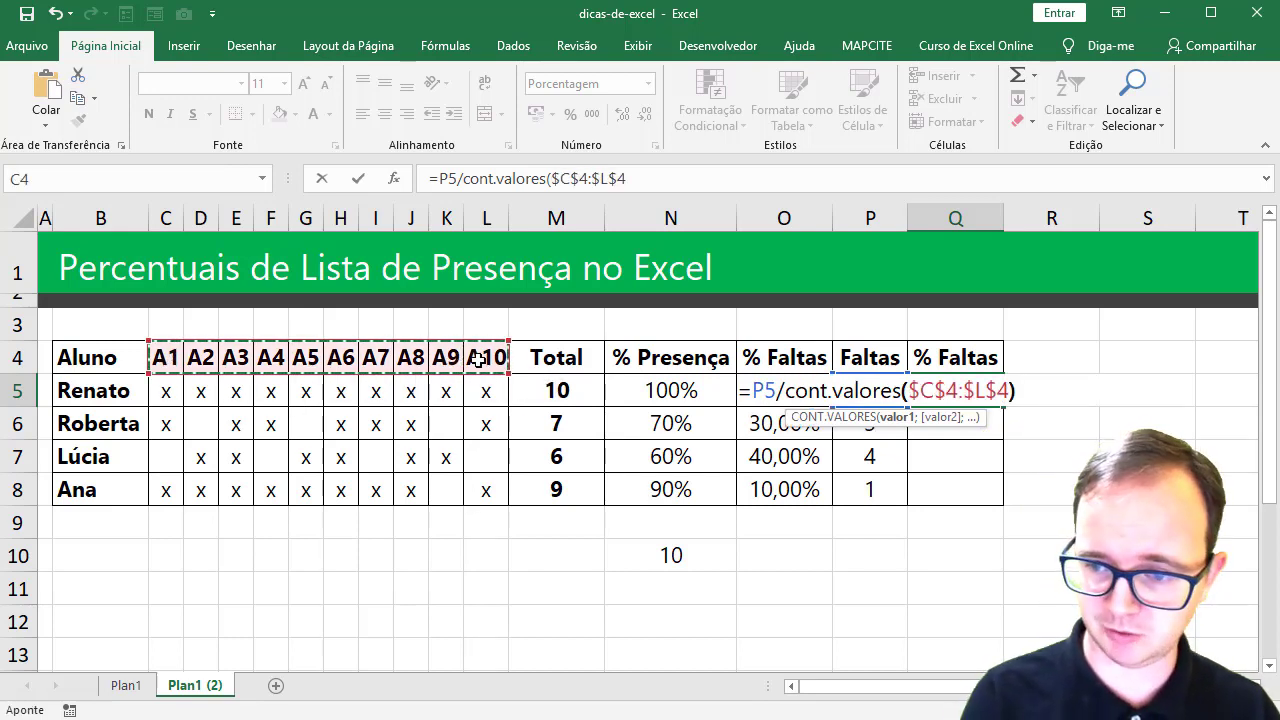
key("Return")
Fill the absence-percentage formula down to Q8, giving 30,00%, 40,00% and 10,00%
left_click(968, 391)
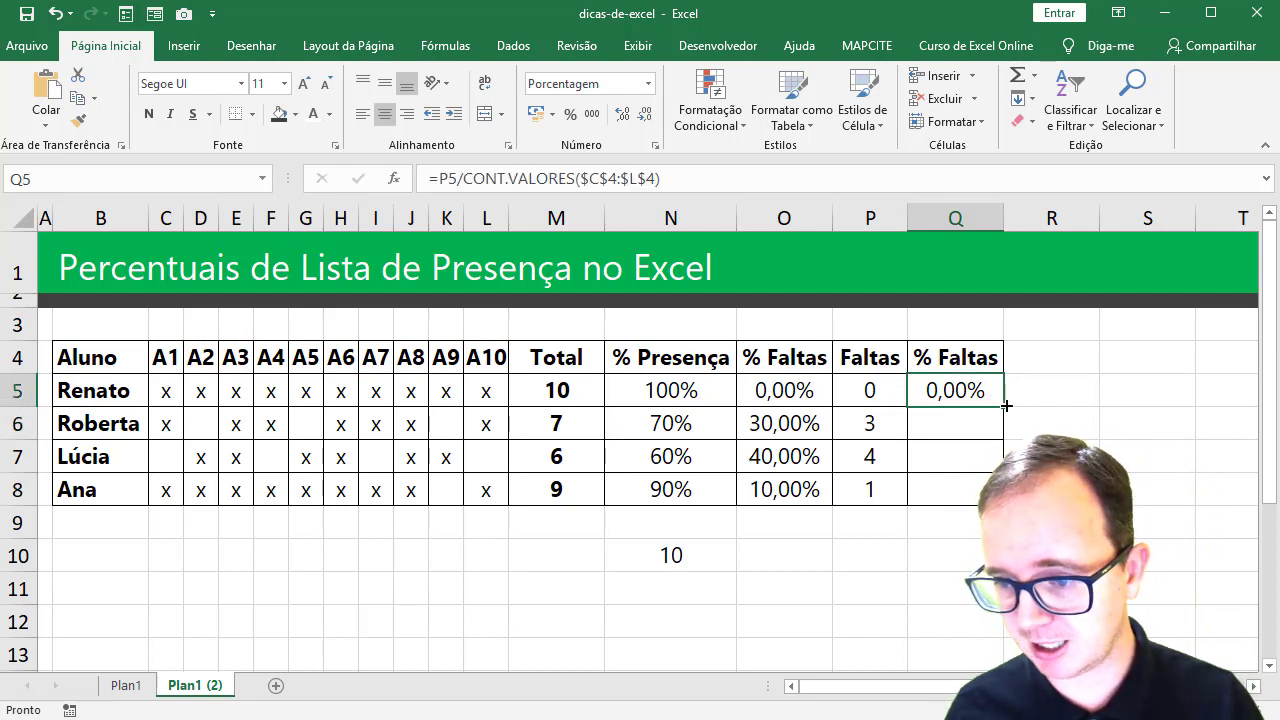
left_click_drag(1003, 406, 990, 489)
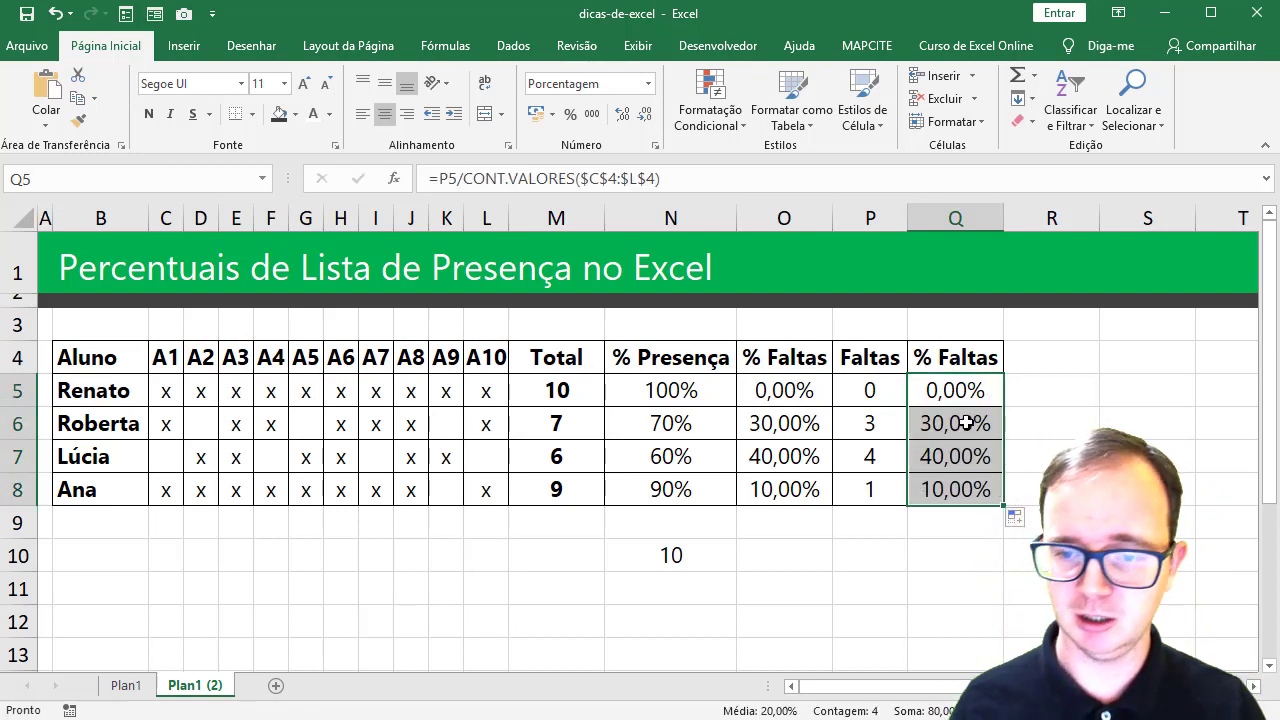
left_click(965, 423)
left_click(968, 456)
left_click(957, 489)
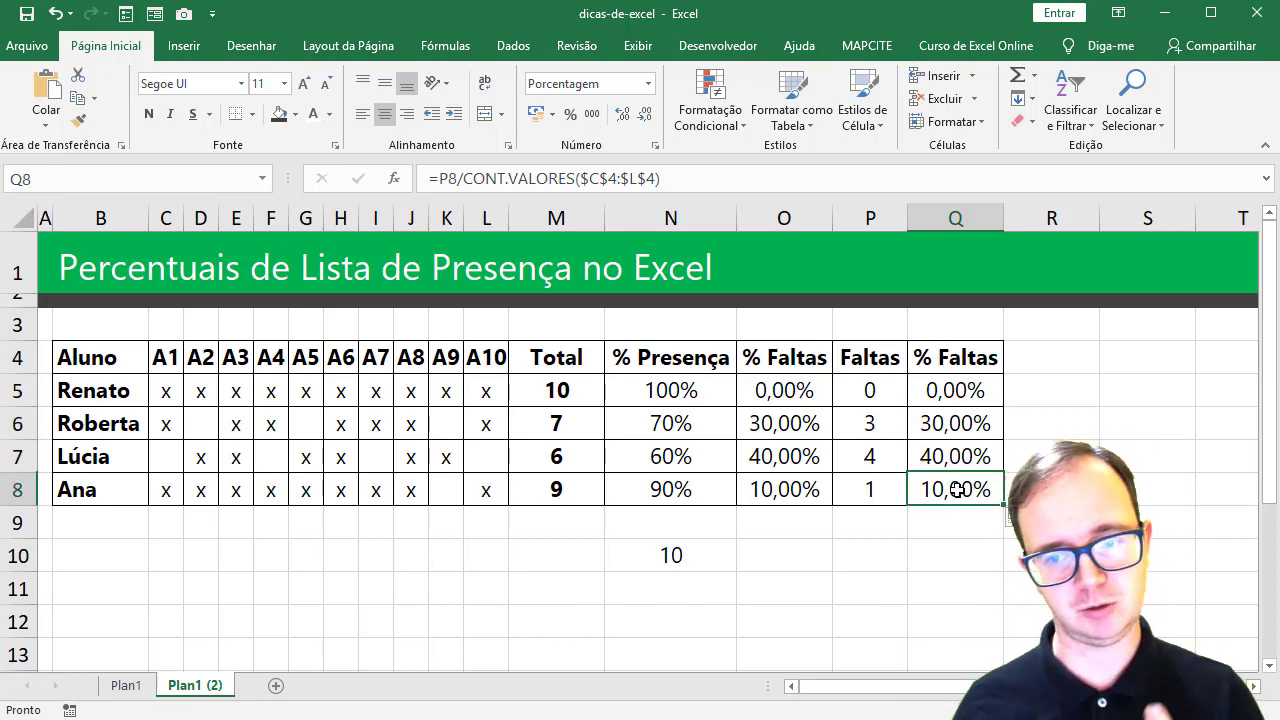
left_click(954, 388)
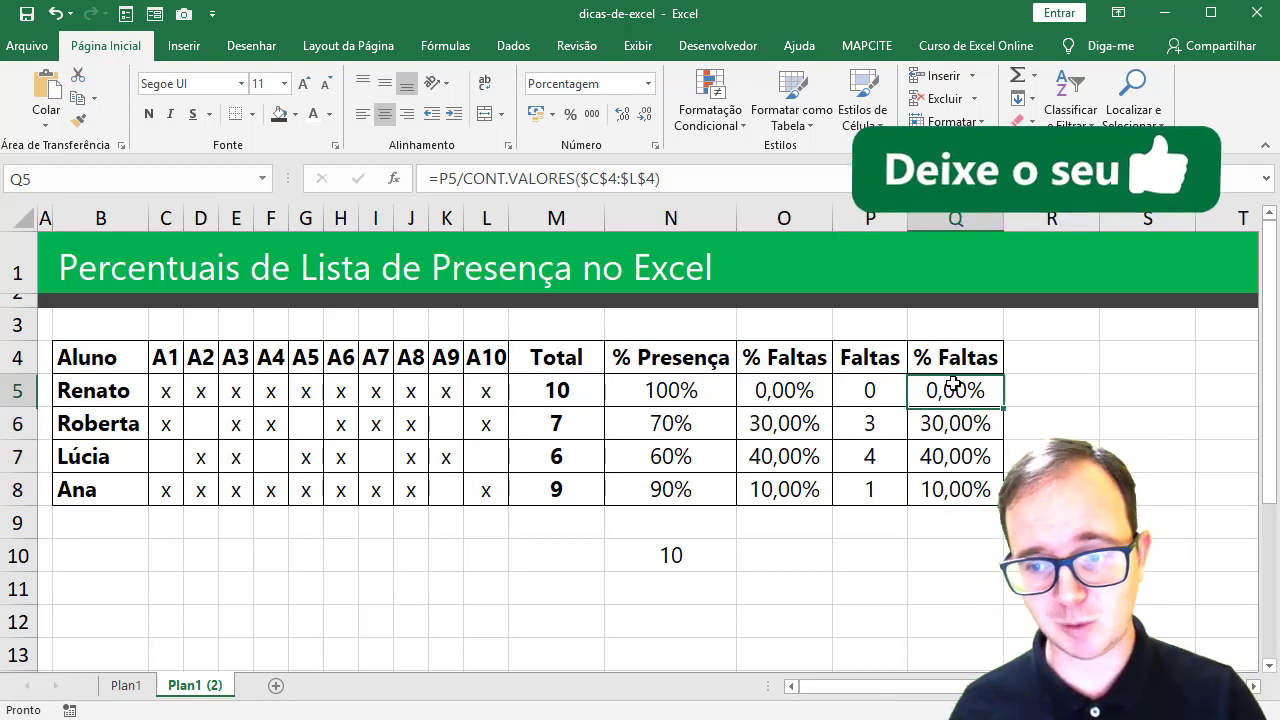